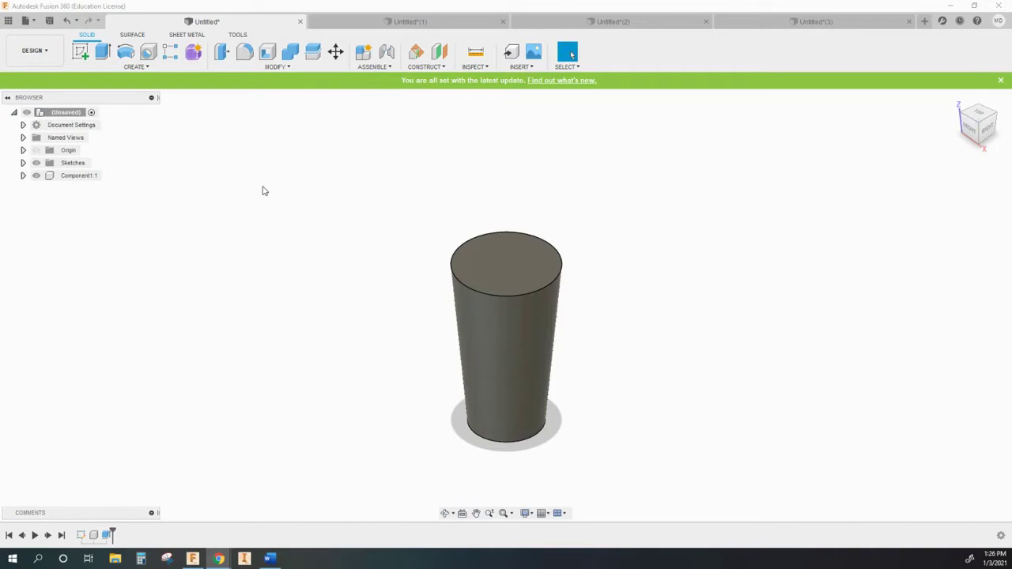
# Try shelling the tapered cup by removing its top face, with an inside thickness of 0.125 in
pyautogui.write('s')
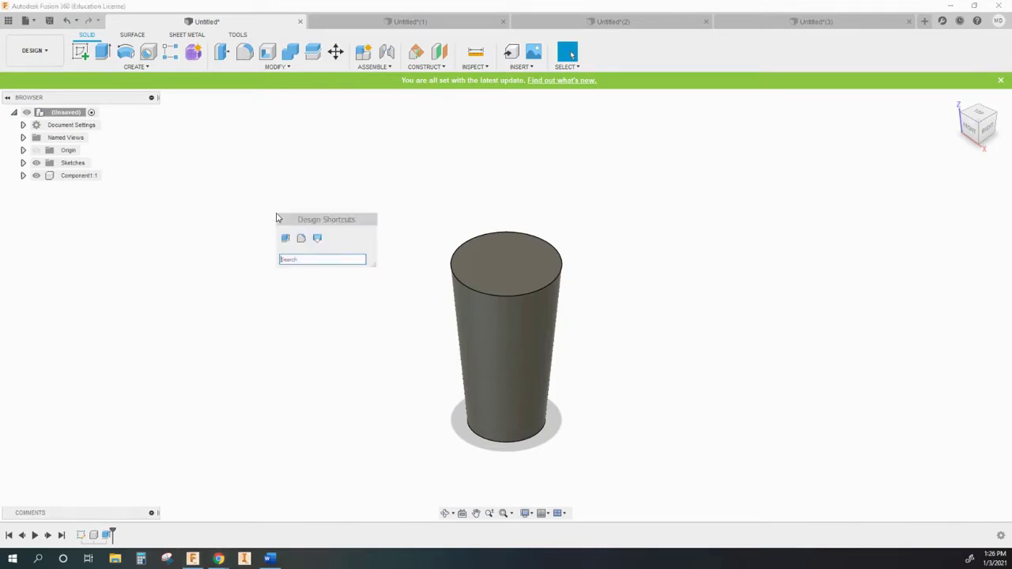
pyautogui.write('she')
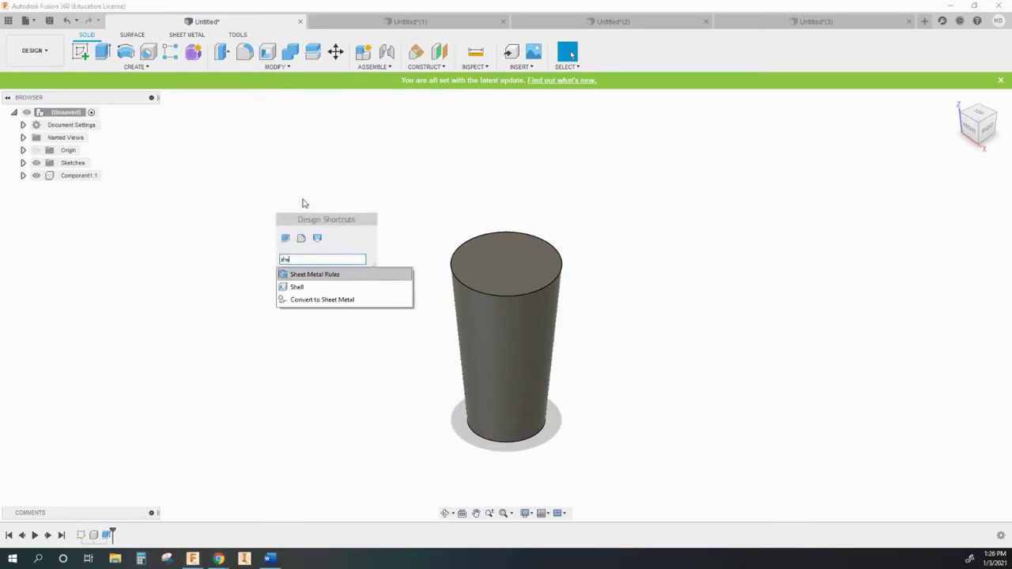
pyautogui.click(297, 287)
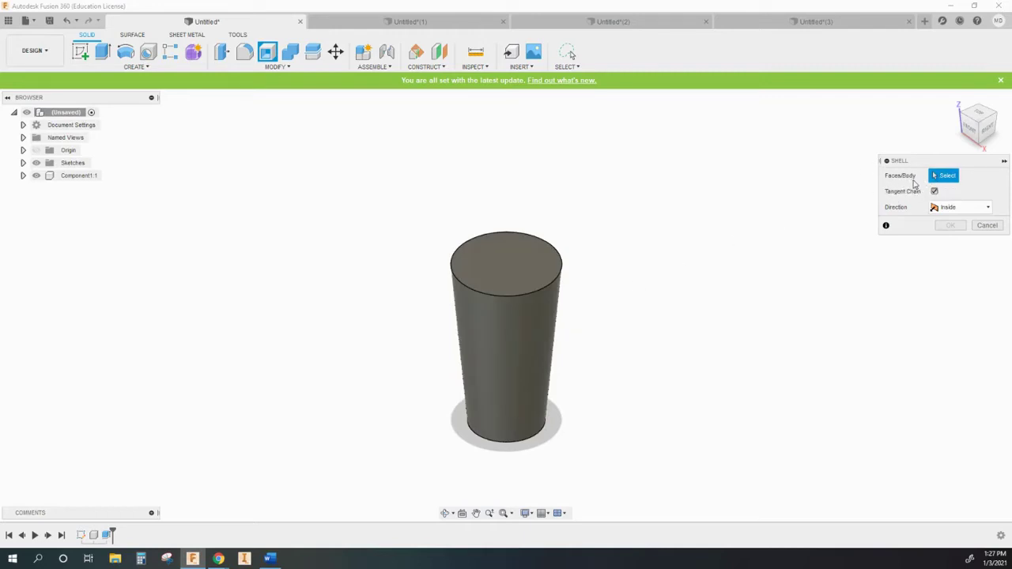
pyautogui.click(510, 273)
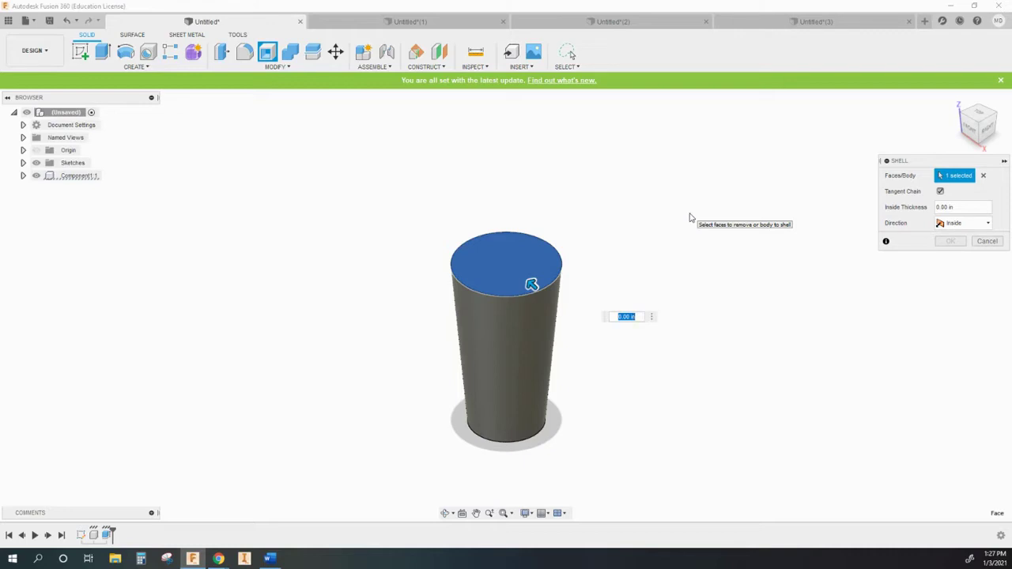
pyautogui.write('125')
pyautogui.press('Return')
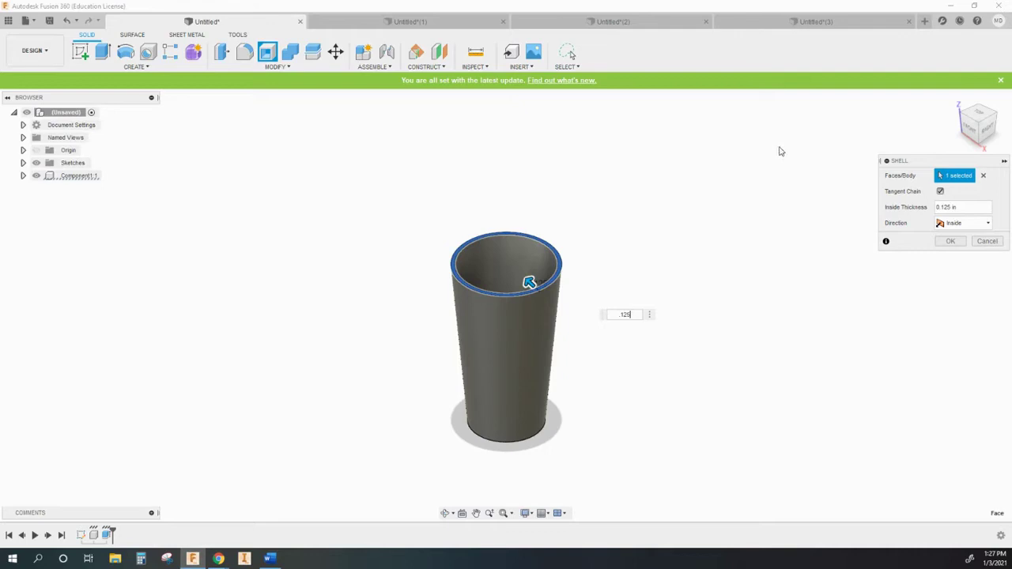
# Preview the cup's shell with both the top and bottom faces removed at 0.125 in thickness, and cancel it
pyautogui.moveTo(978, 124)
pyautogui.mouseDown()
pyautogui.moveTo(948, 164)
pyautogui.moveTo(939, 156)
pyautogui.moveTo(966, 147)
pyautogui.moveTo(979, 126)
pyautogui.mouseUp()
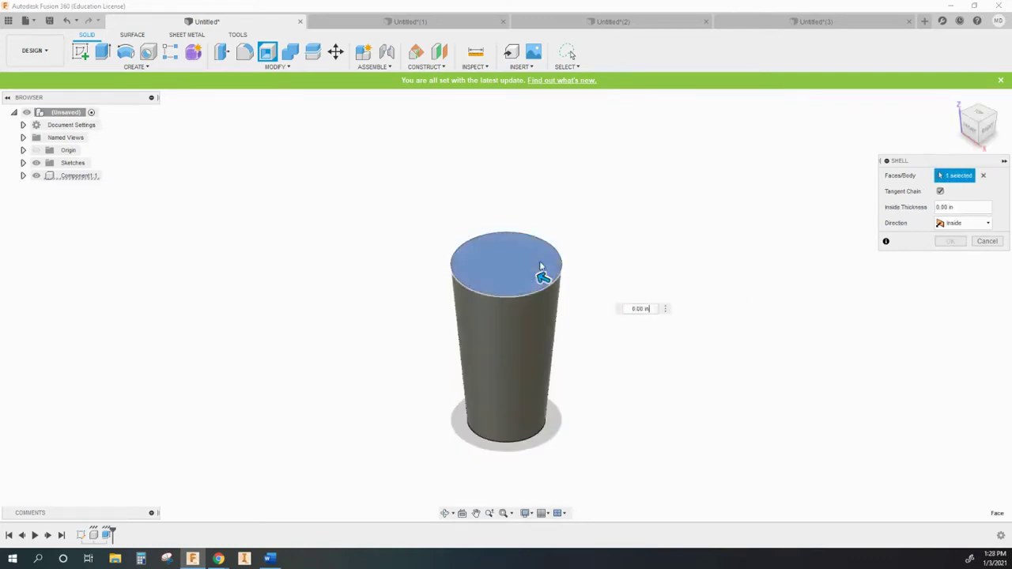
pyautogui.click(977, 143)
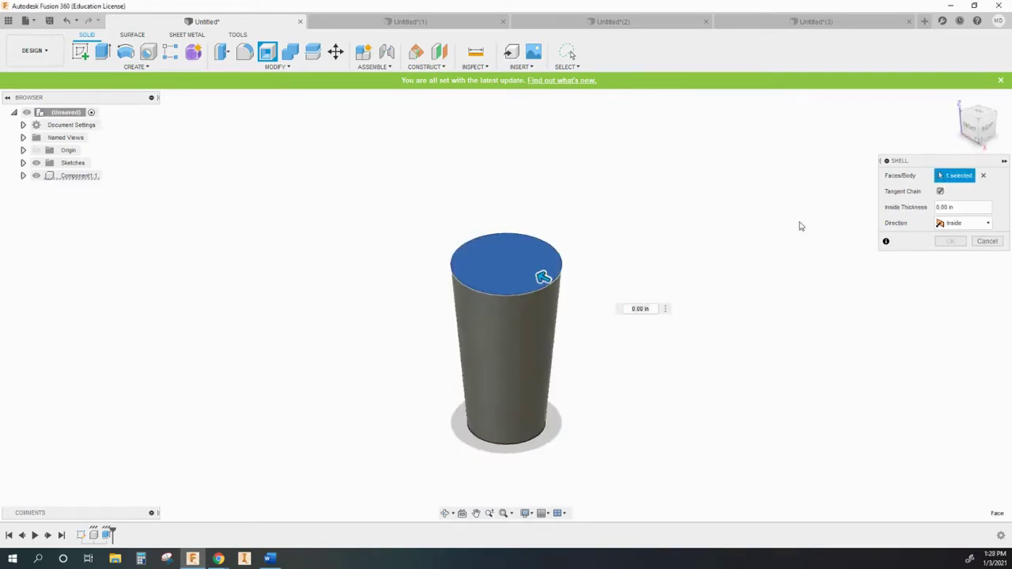
pyautogui.click(512, 444)
pyautogui.write('.125')
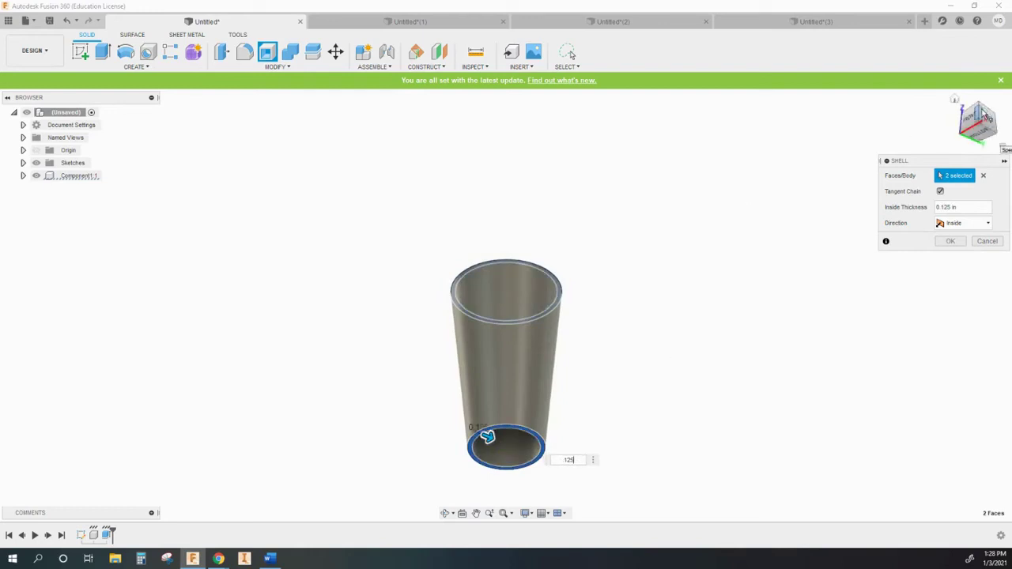
pyautogui.moveTo(983, 118)
pyautogui.mouseDown()
pyautogui.moveTo(980, 144)
pyautogui.moveTo(988, 115)
pyautogui.mouseUp()
pyautogui.click(986, 241)
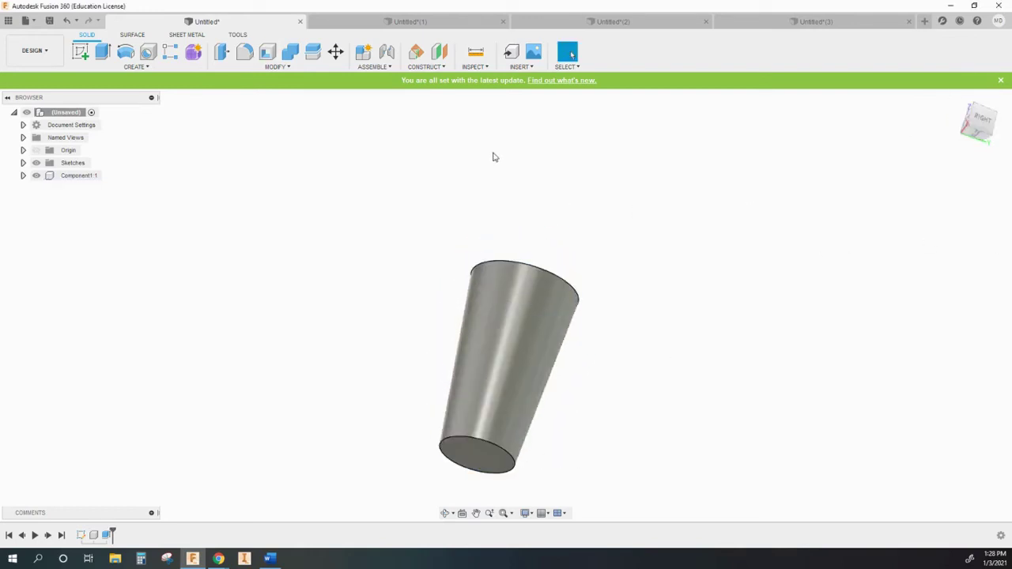
# In the red brick design Untitled*(1), try a section analysis on the long front face, offset about 0.30 in, and cancel it
pyautogui.click(408, 22)
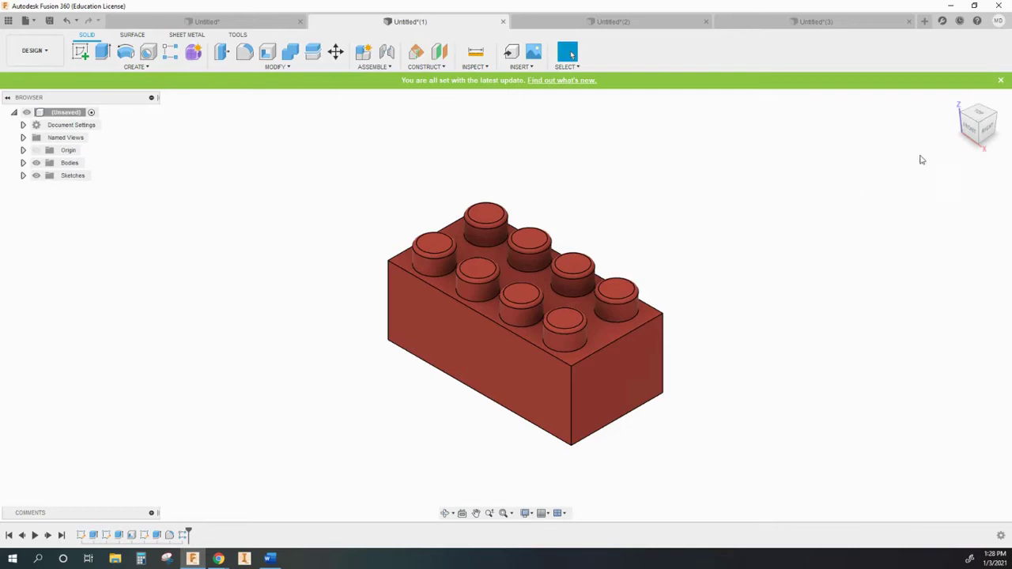
pyautogui.moveTo(977, 138)
pyautogui.mouseDown()
pyautogui.moveTo(977, 112)
pyautogui.moveTo(988, 111)
pyautogui.moveTo(973, 111)
pyautogui.moveTo(977, 133)
pyautogui.moveTo(960, 120)
pyautogui.mouseUp()
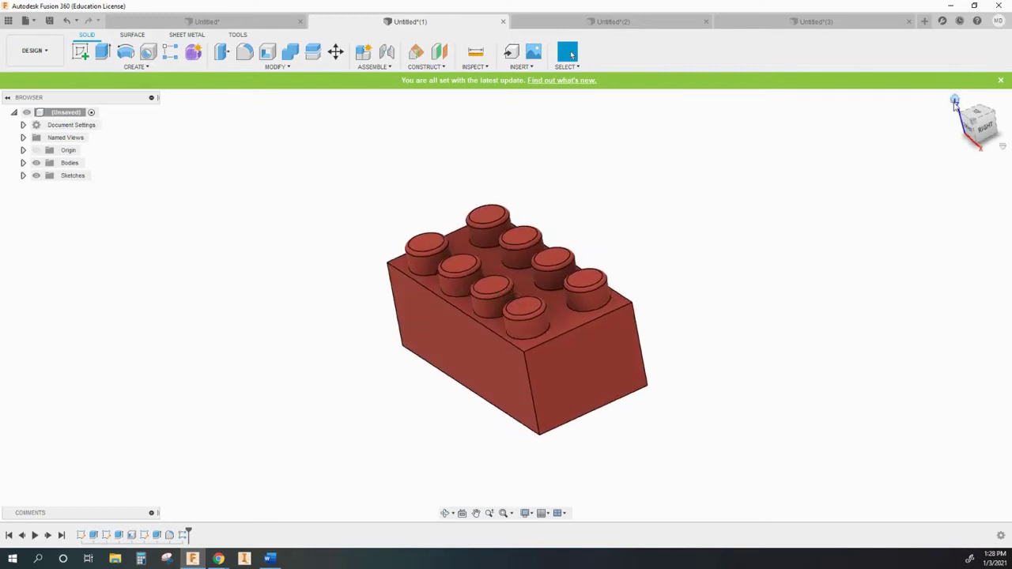
pyautogui.click(955, 102)
pyautogui.click(479, 67)
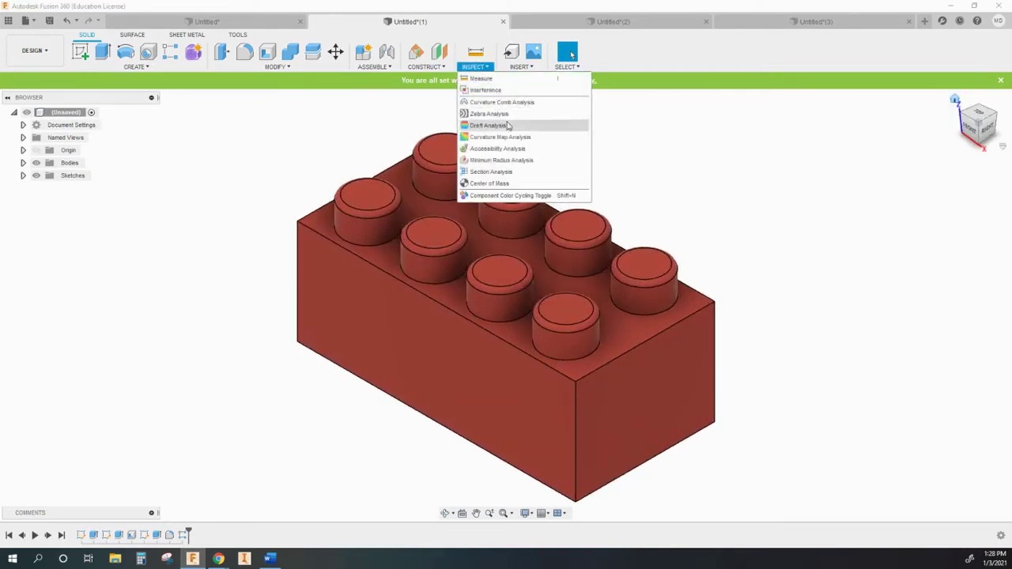
pyautogui.click(491, 171)
pyautogui.click(415, 325)
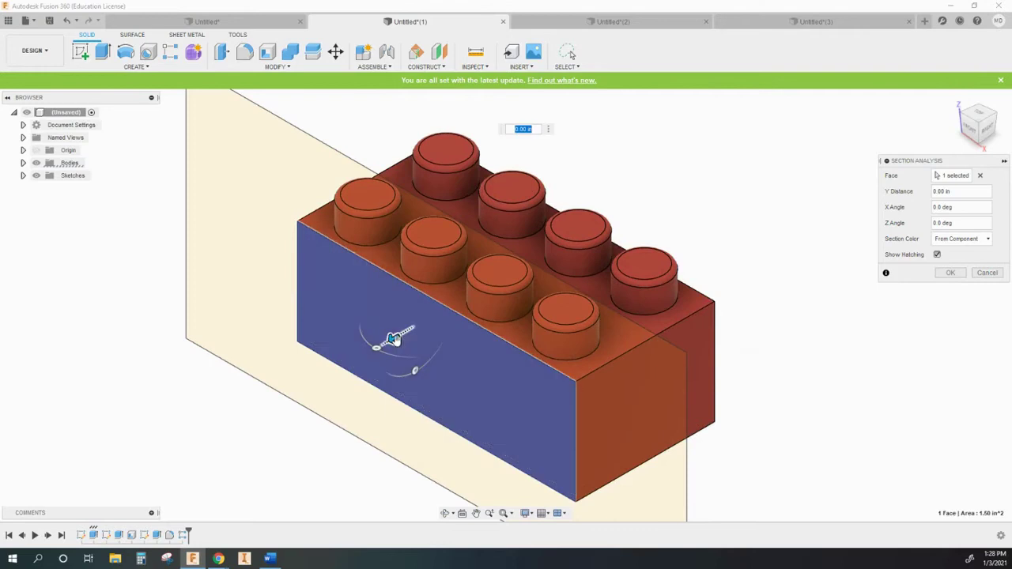
pyautogui.moveTo(393, 338)
pyautogui.mouseDown()
pyautogui.moveTo(537, 271)
pyautogui.moveTo(379, 345)
pyautogui.moveTo(501, 272)
pyautogui.moveTo(350, 366)
pyautogui.mouseUp()
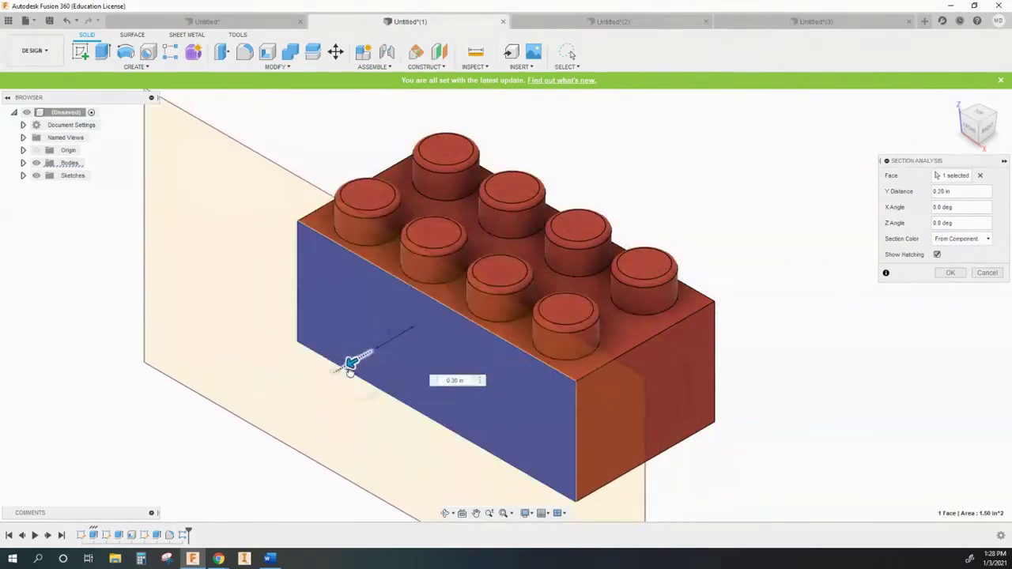
pyautogui.click(986, 271)
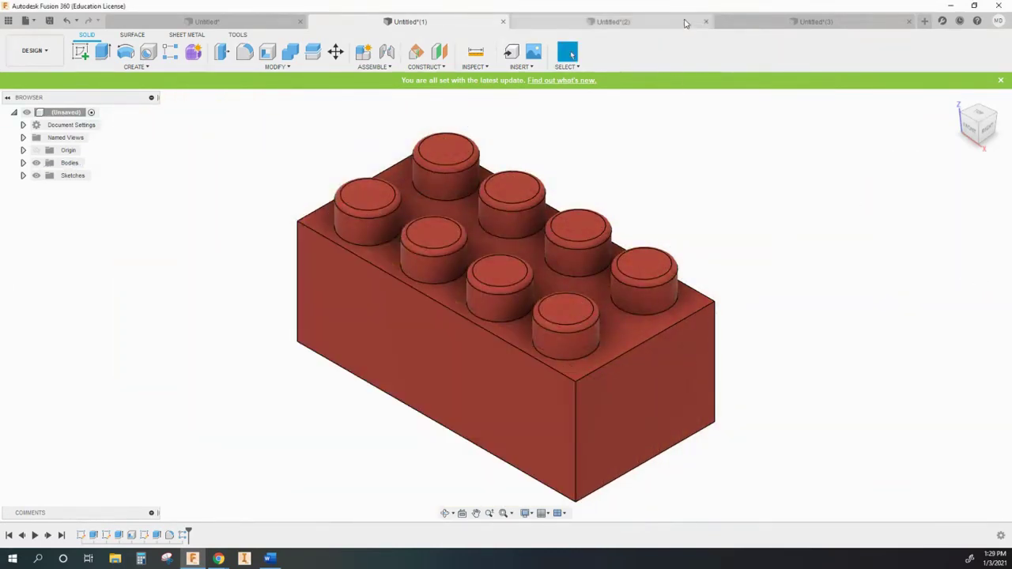
# In the plain block design Untitled*(3), shell the block toward the inside by removing its bottom face
pyautogui.click(815, 22)
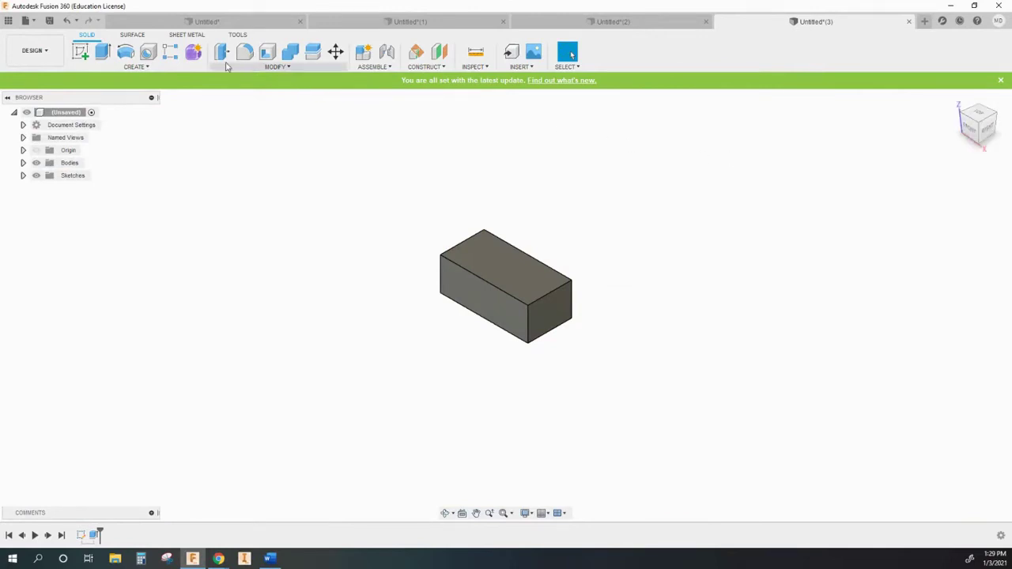
pyautogui.click(267, 52)
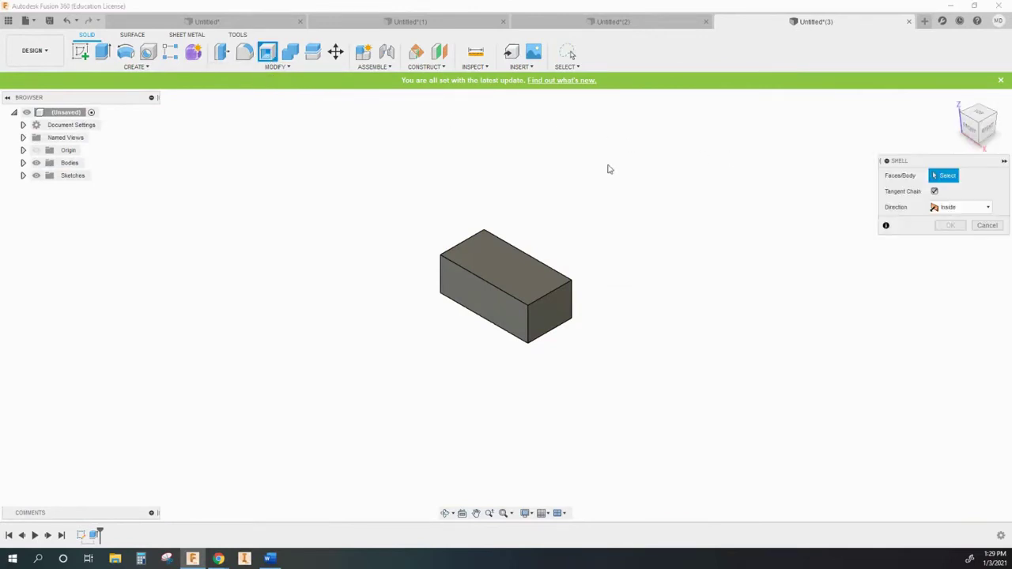
pyautogui.click(983, 147)
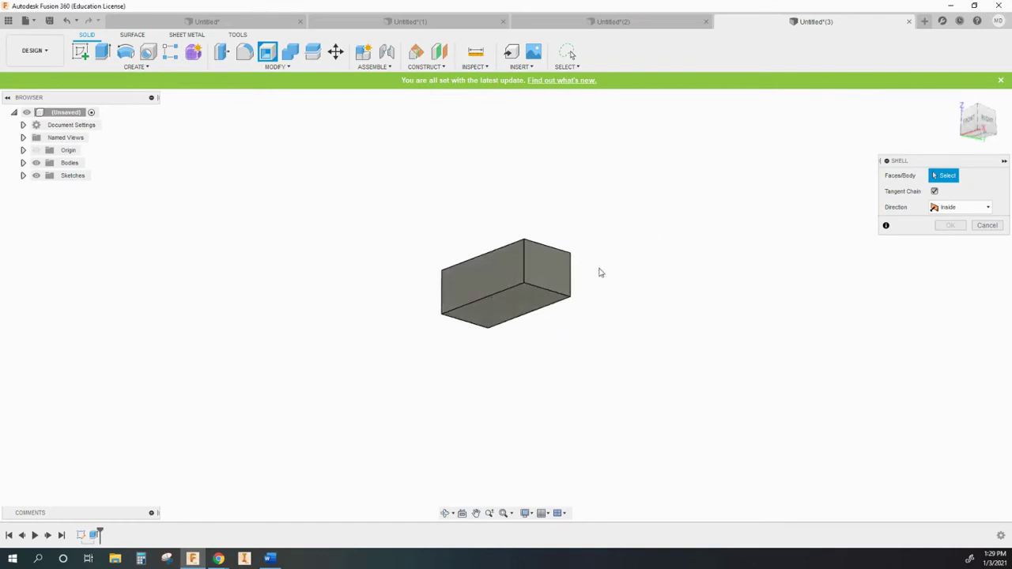
pyautogui.click(527, 306)
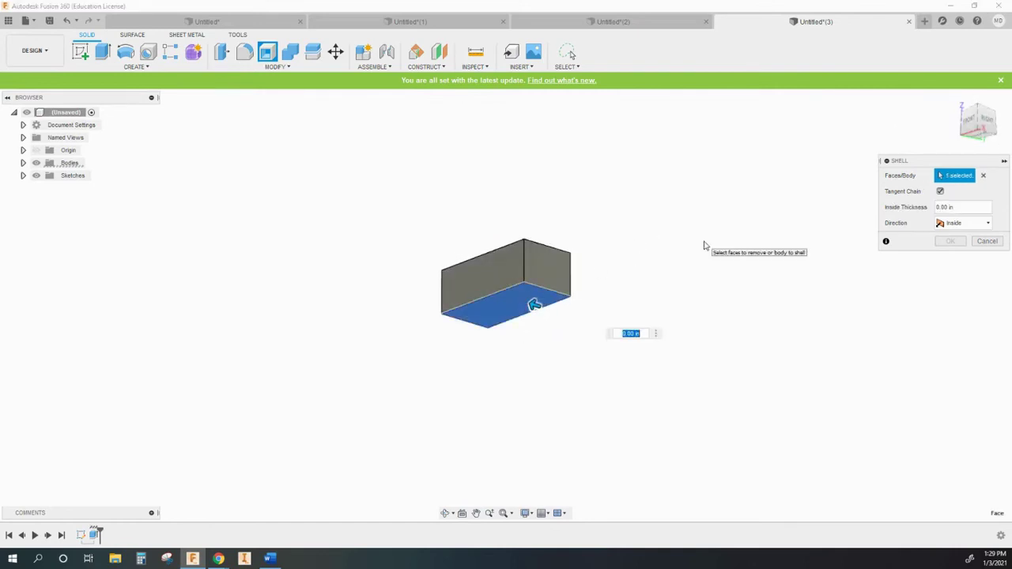
pyautogui.write('.1')
pyautogui.press('Return')
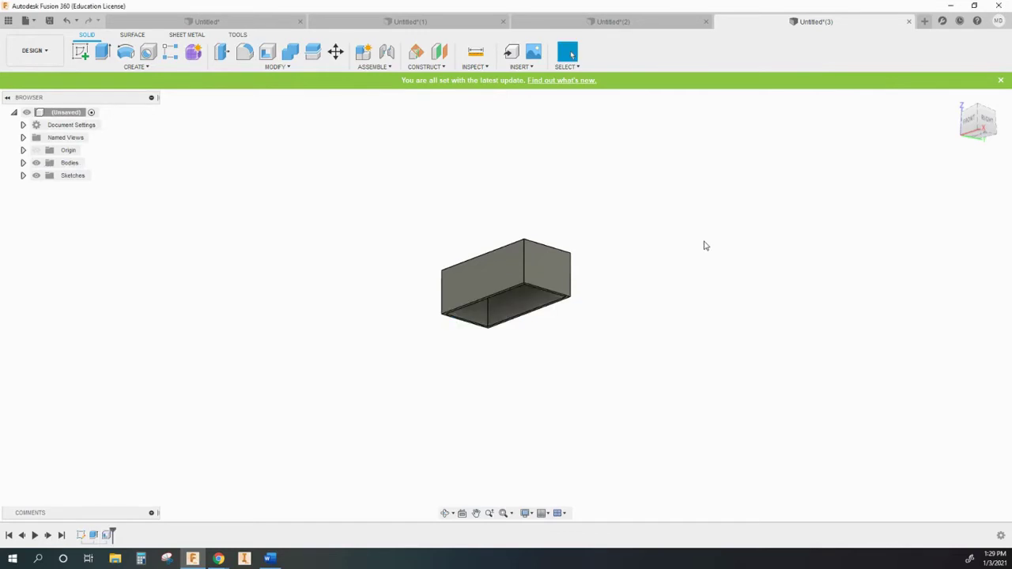
pyautogui.moveTo(978, 128); pyautogui.dragTo(966, 99)
pyautogui.scroll(4, 498, 298)
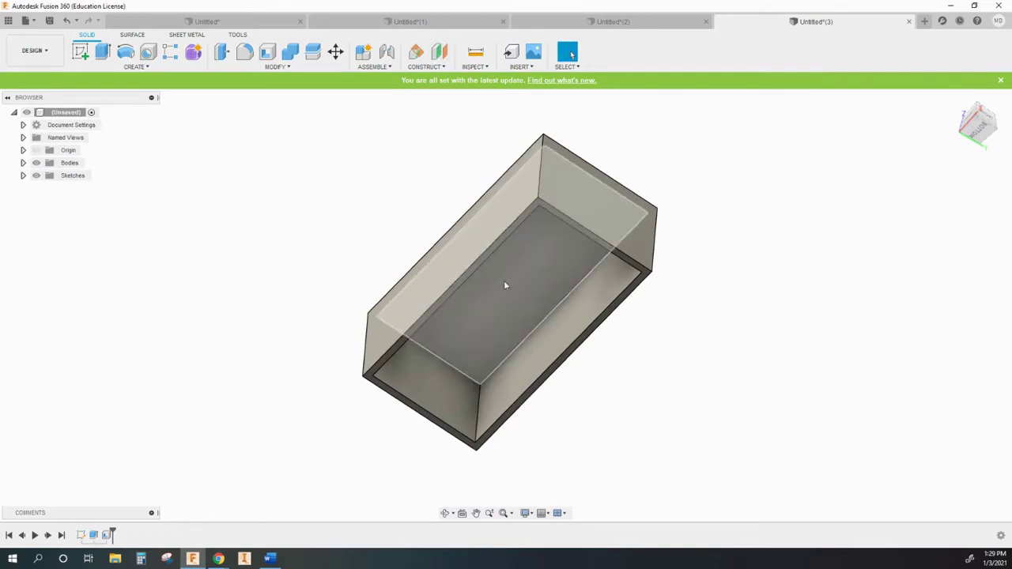
# Check the tubes on the red brick's underside, and undo the shell on the plain block in Untitled*(3)
pyautogui.click(438, 23)
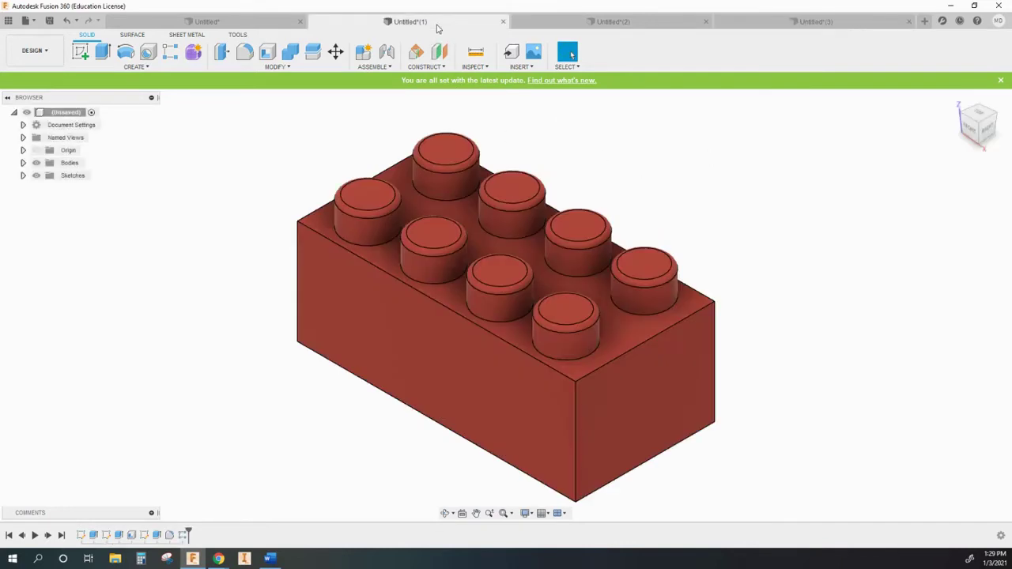
pyautogui.click(980, 140)
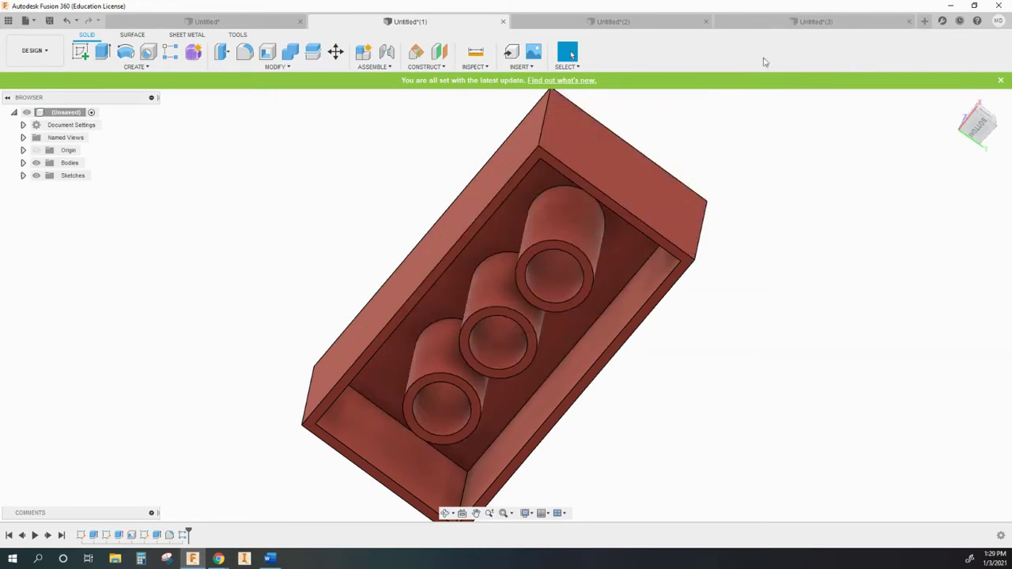
pyautogui.click(794, 27)
pyautogui.click(66, 21)
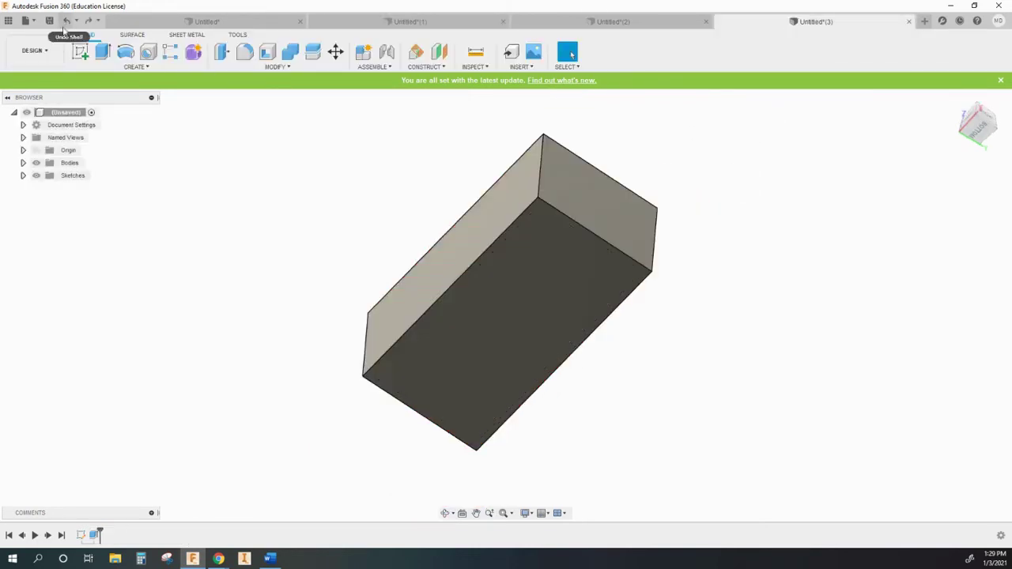
# Sketch three 0.3 in diameter circles along the long centerline of the block's bottom face, one at the center and one on each side
pyautogui.click(80, 51)
pyautogui.click(489, 281)
pyautogui.press('c')
pyautogui.click(476, 351)
pyautogui.write('.3')
pyautogui.press('Return')
pyautogui.press('c')
pyautogui.click(548, 351)
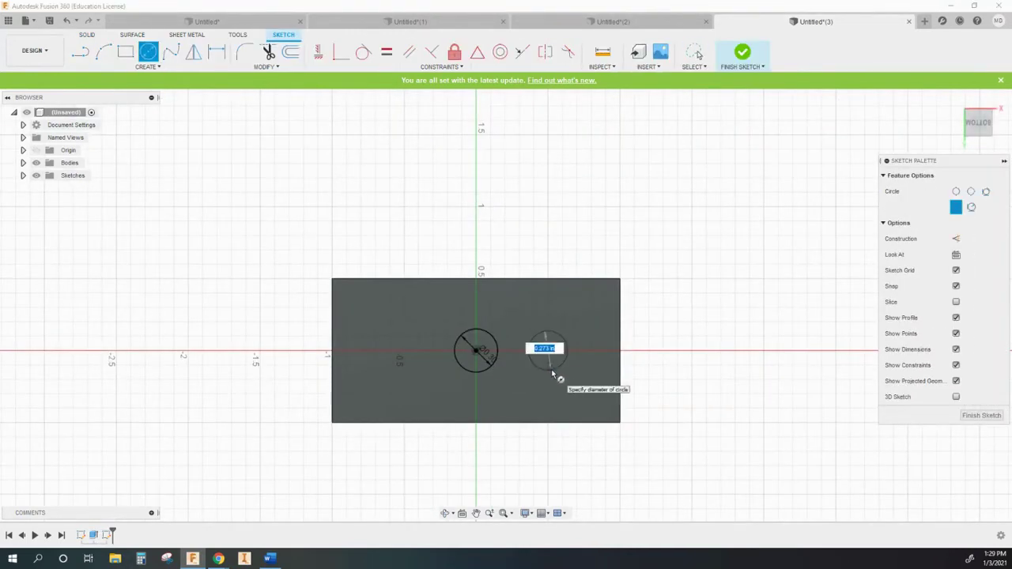
pyautogui.write('.3')
pyautogui.press('Return')
pyautogui.press('c')
# Dimension both outer circles 0.475 in from the center circle and finish the sketch
pyautogui.press('d')
pyautogui.click(404, 350)
pyautogui.click(475, 350)
pyautogui.click(440, 316)
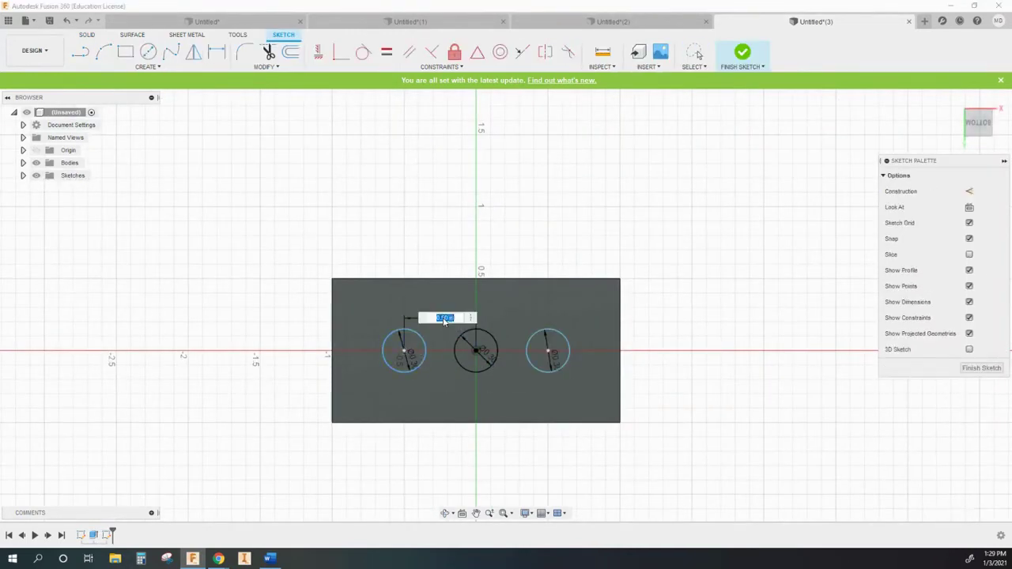
pyautogui.write('0.475')
pyautogui.press('Return')
pyautogui.click(516, 316)
pyautogui.write('0.475')
pyautogui.press('Return')
pyautogui.click(741, 52)
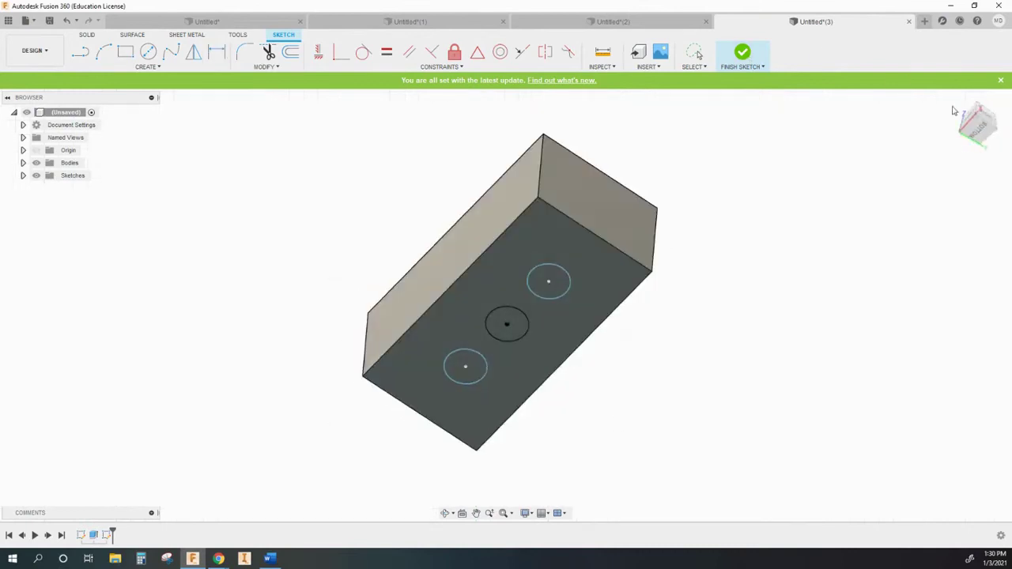
# Extrude the three circles into the block as cuts to form three round holes
pyautogui.press('e')
pyautogui.click(553, 284)
pyautogui.click(508, 324)
pyautogui.click(466, 367)
pyautogui.moveTo(465, 368); pyautogui.dragTo(463, 353)
pyautogui.press('Return')
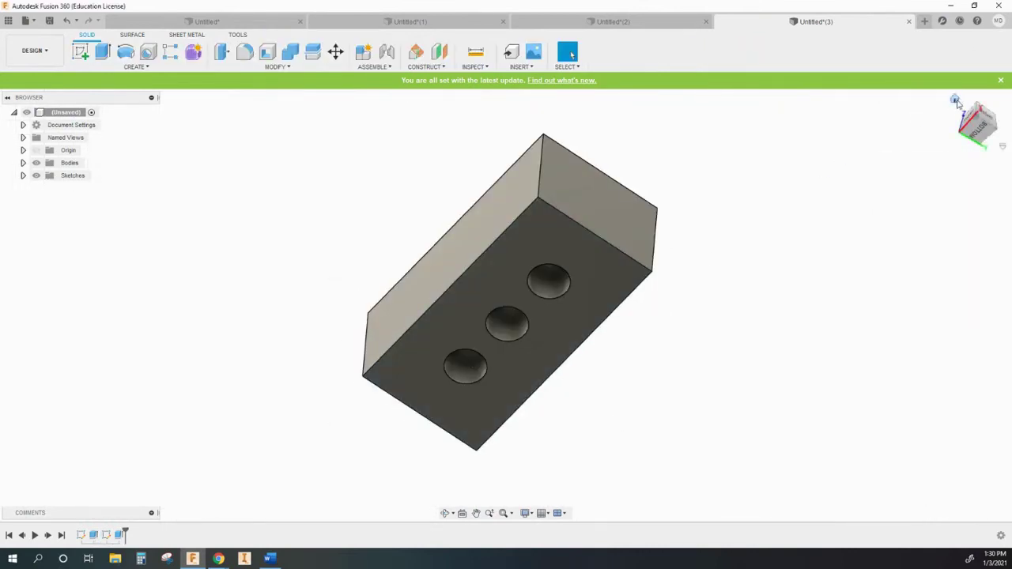
# Shell the block by removing its bottom face with a 0.05 in inside thickness, leaving tubes around the holes
pyautogui.click(267, 51)
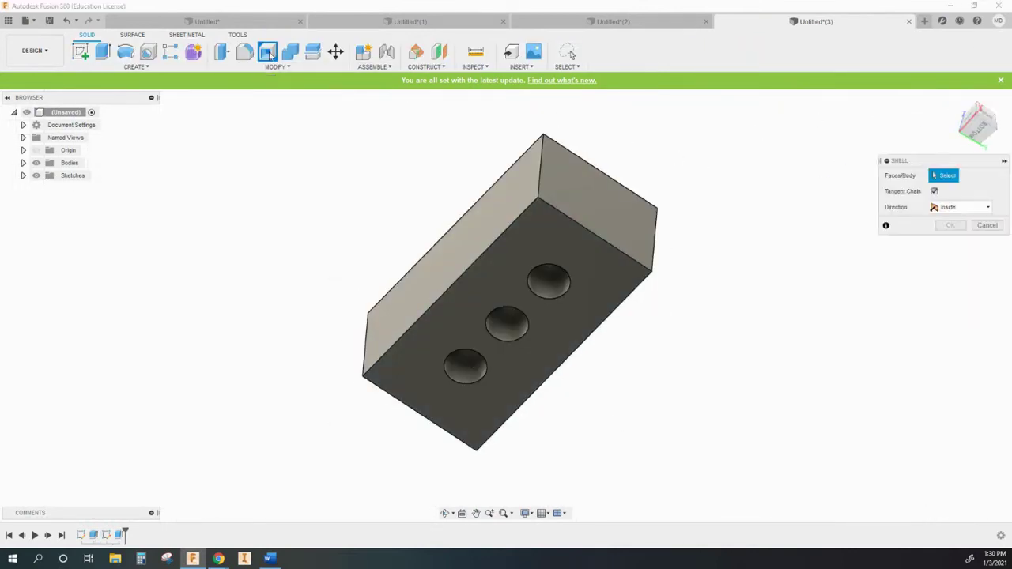
pyautogui.click(544, 250)
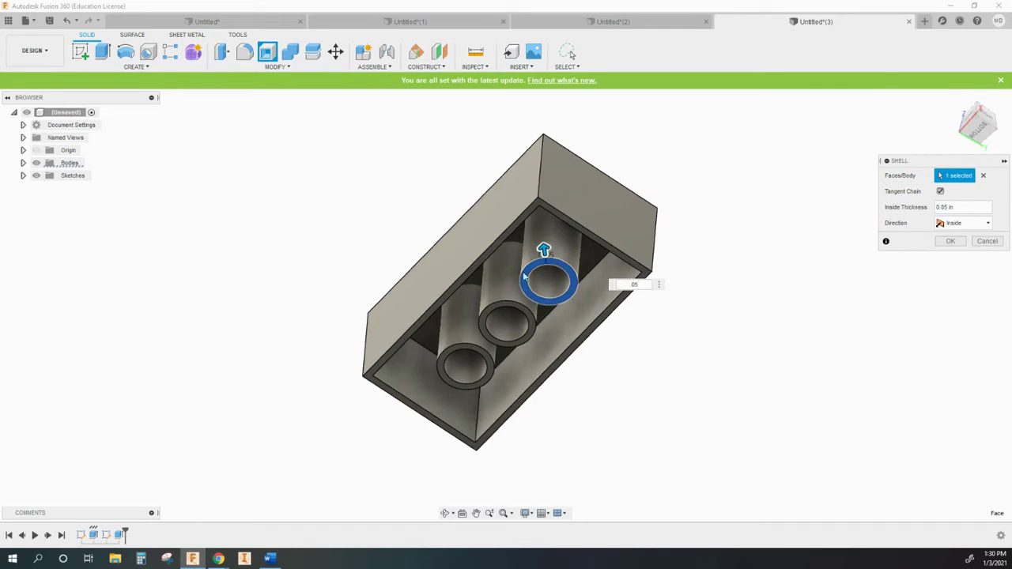
pyautogui.click(950, 241)
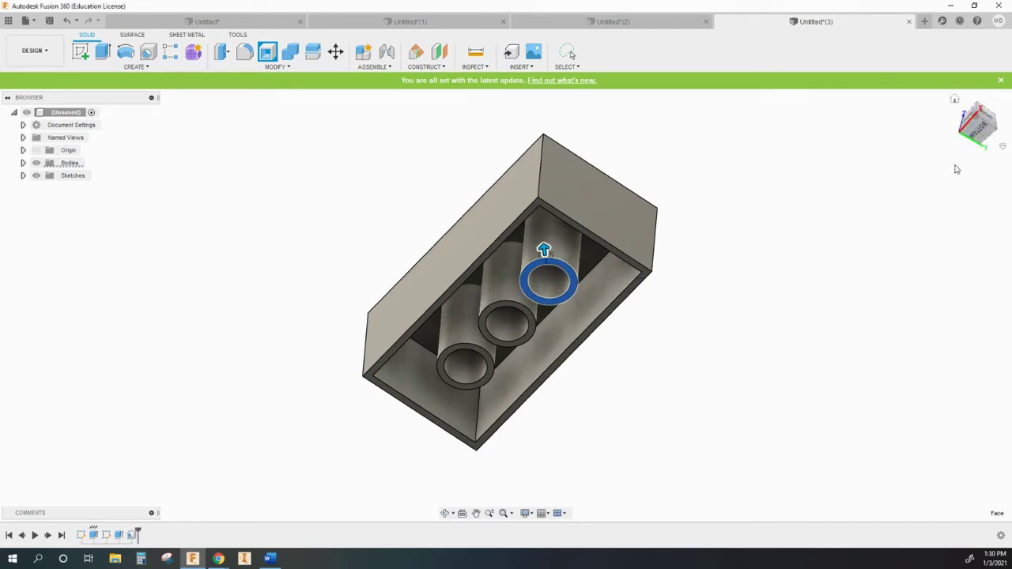
pyautogui.click(970, 126)
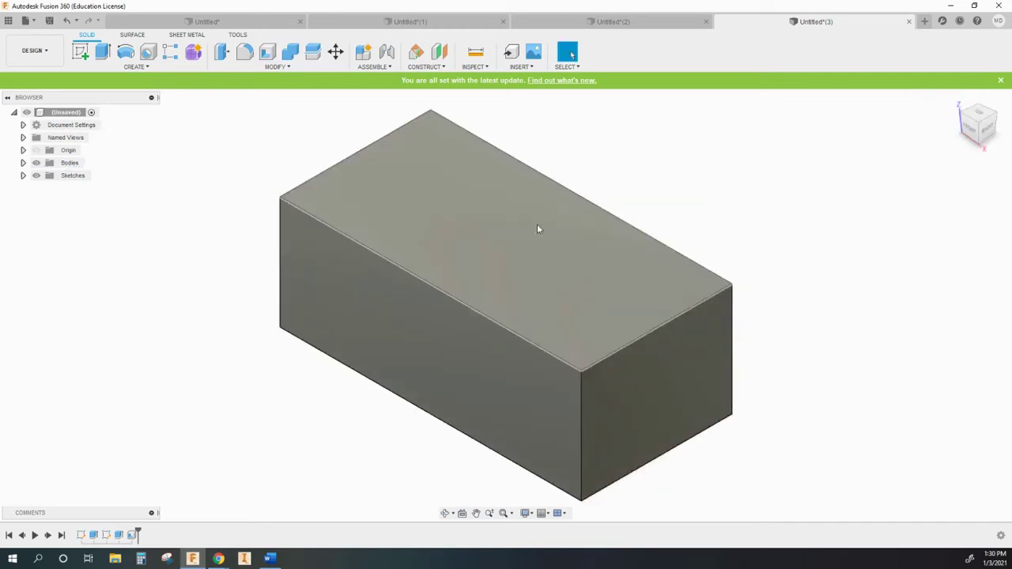
# In the Untitled(2) studded brick design, start a Shell that removes the bottom face with a 0.05 in inside thickness
pyautogui.click(613, 23)
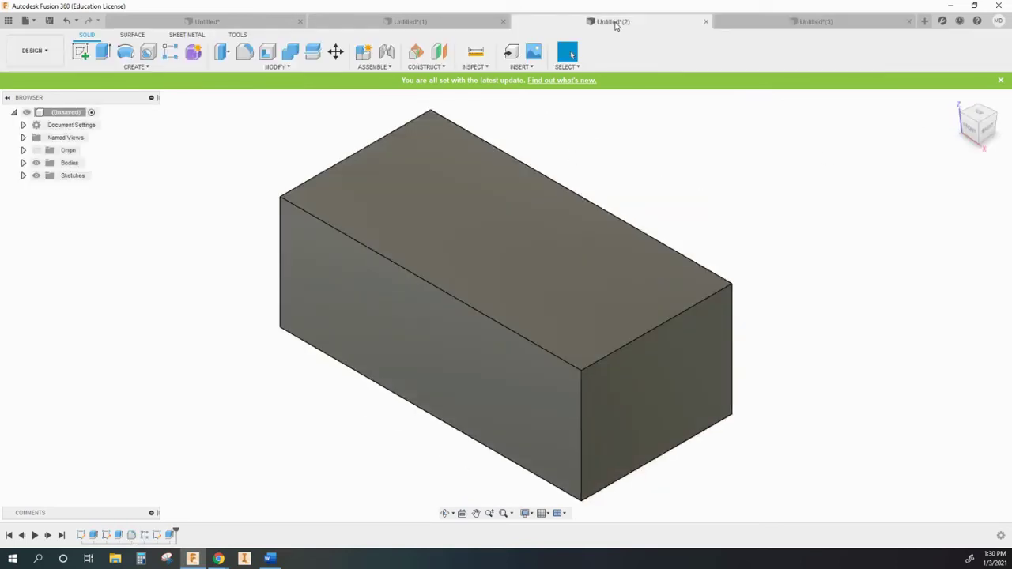
pyautogui.moveTo(977, 145); pyautogui.dragTo(972, 84)
pyautogui.keyDown('shift'); pyautogui.moveTo(593, 328); pyautogui.dragTo(593, 319, button='middle'); pyautogui.keyUp('shift')
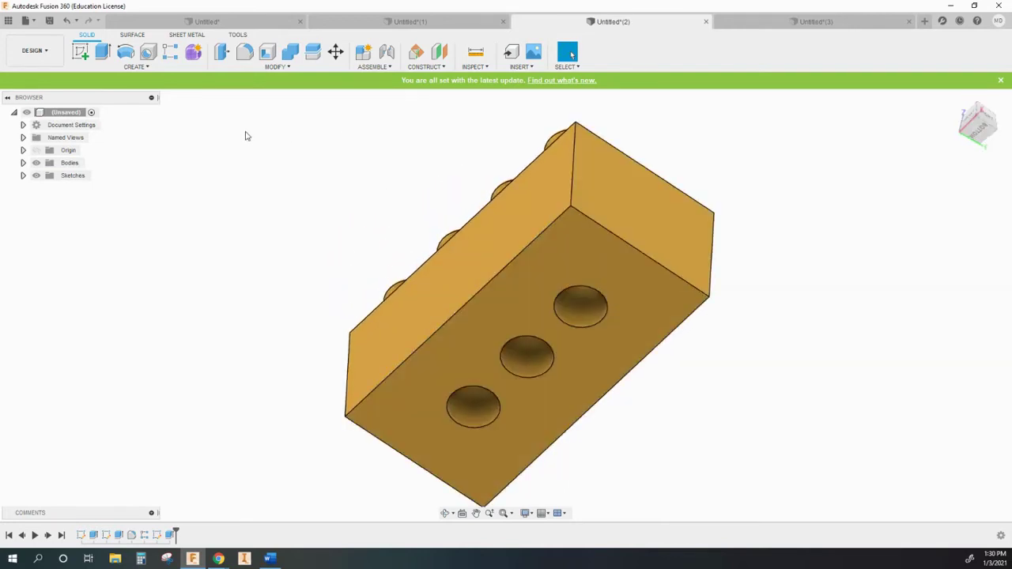
pyautogui.click(267, 52)
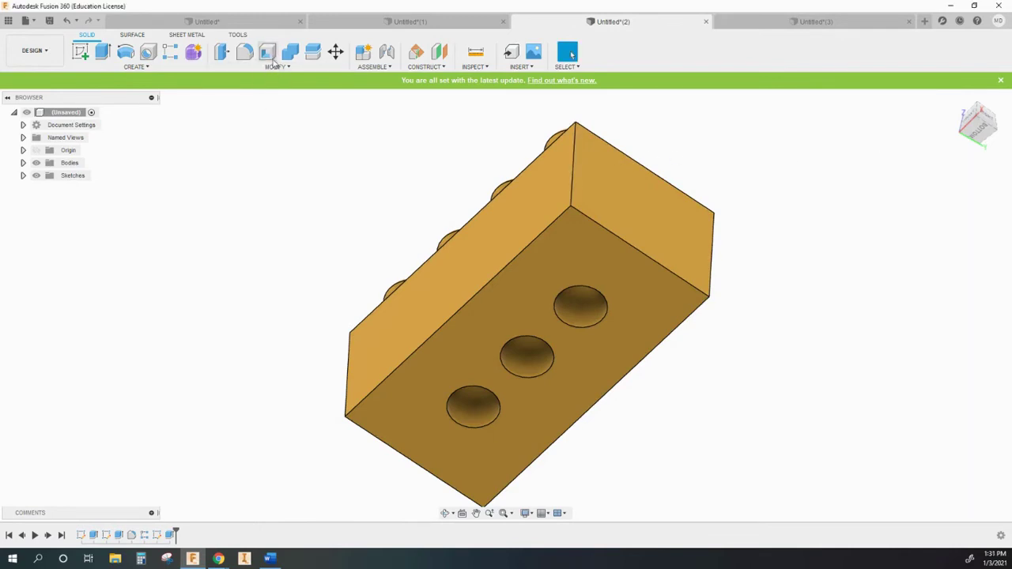
pyautogui.click(268, 52)
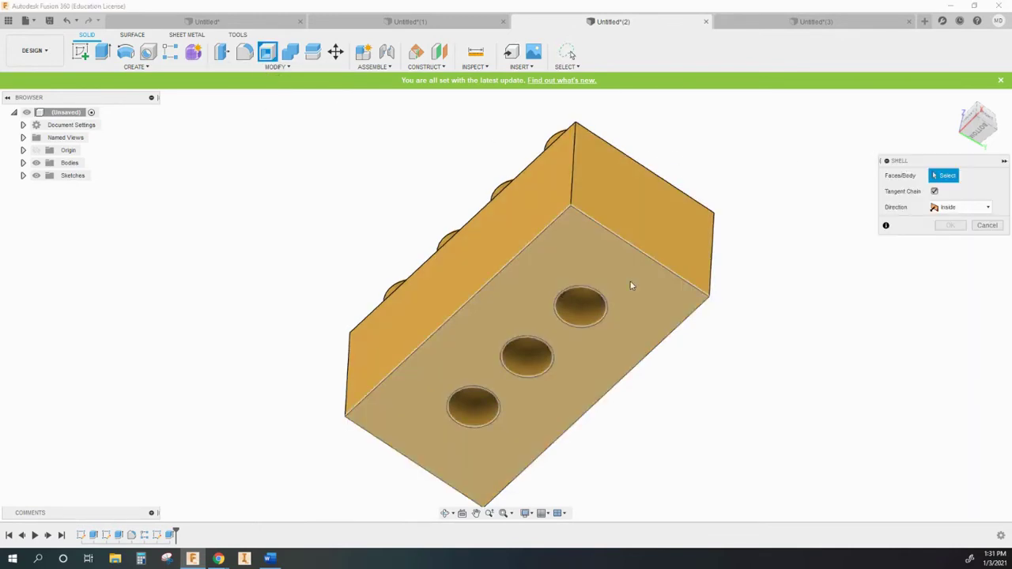
pyautogui.click(631, 285)
pyautogui.press('BackSpace')
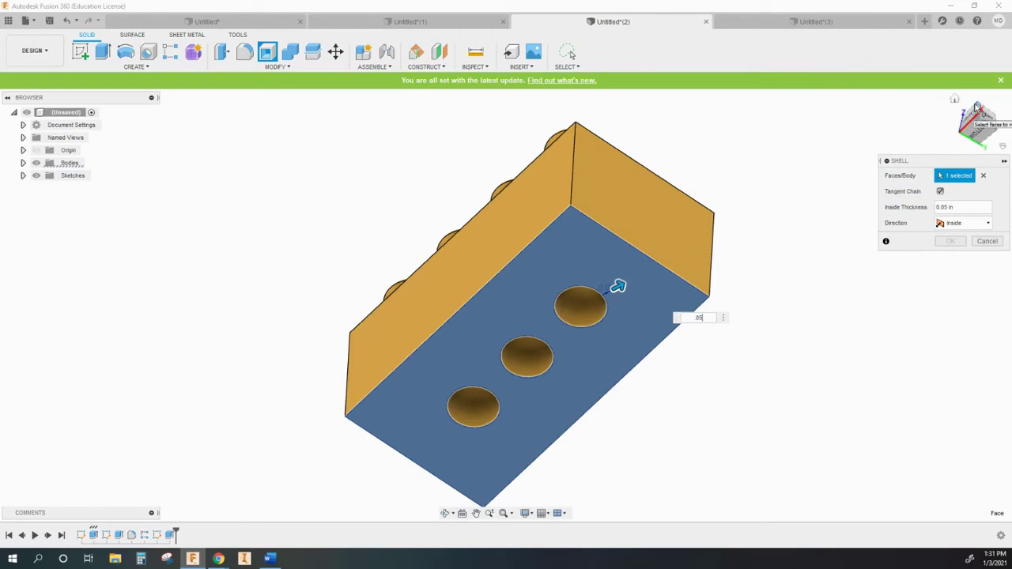
pyautogui.moveTo(977, 108)
pyautogui.mouseDown()
pyautogui.moveTo(968, 149)
pyautogui.moveTo(971, 110)
pyautogui.mouseUp()
# Set the studded brick's inside shell thickness to 0.01 in and apply the shell
pyautogui.click(708, 320)
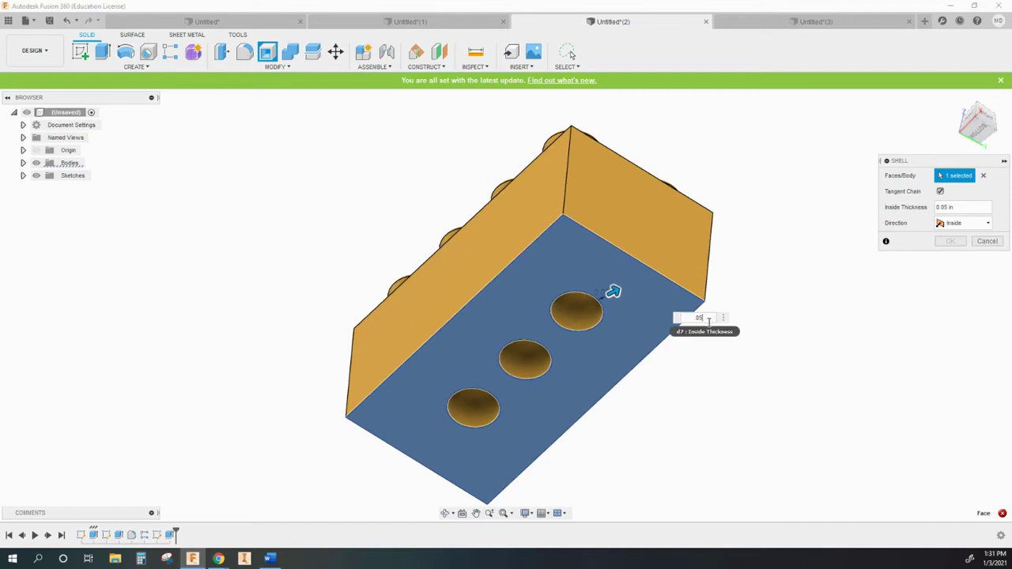
pyautogui.press('BackSpace')
pyautogui.write('1')
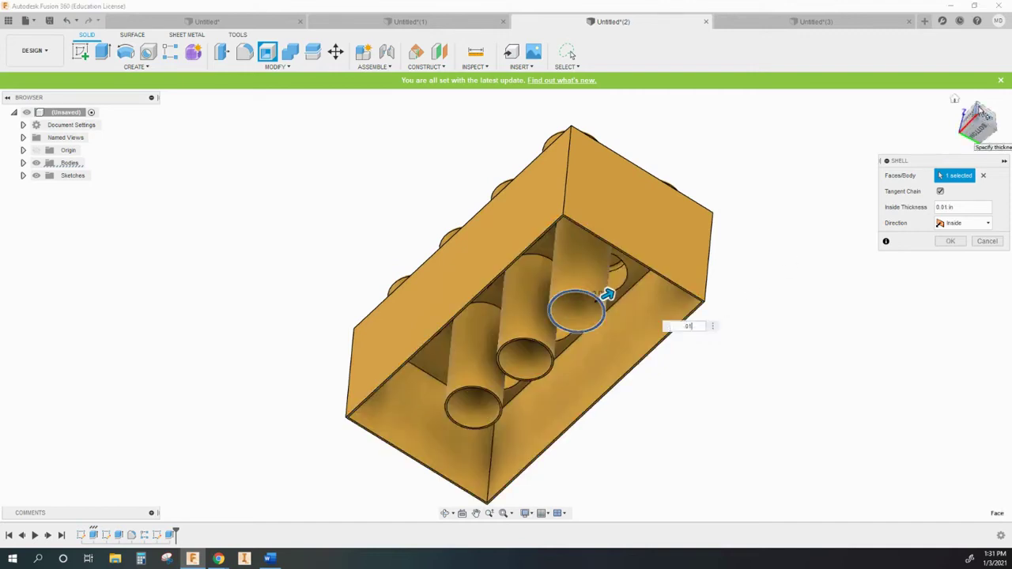
pyautogui.moveTo(977, 118); pyautogui.dragTo(975, 158)
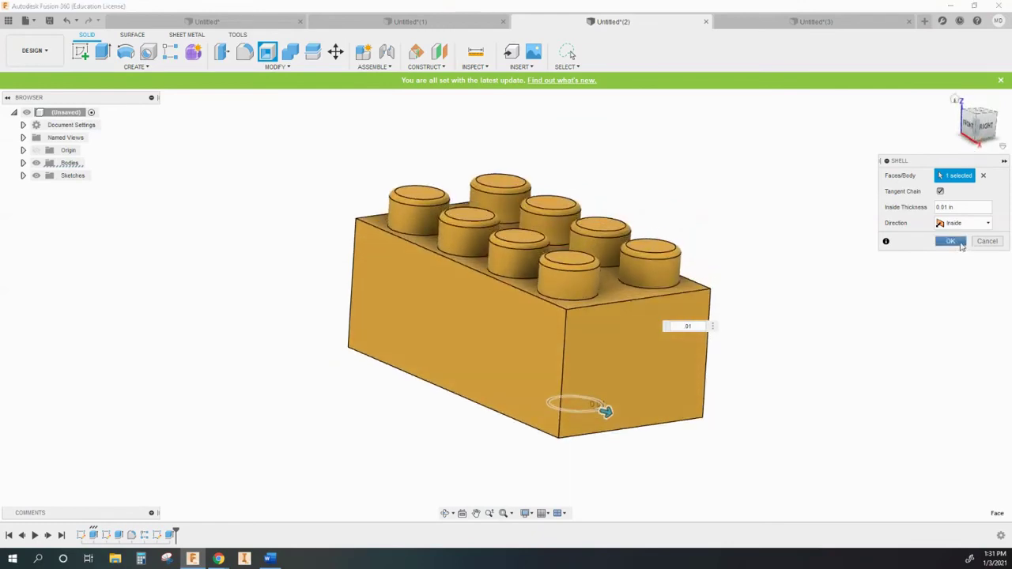
pyautogui.click(950, 241)
# Inspect the shelled brick's interior with a Section Analysis moved inward from its long side face, and cancel the analysis
pyautogui.click(474, 66)
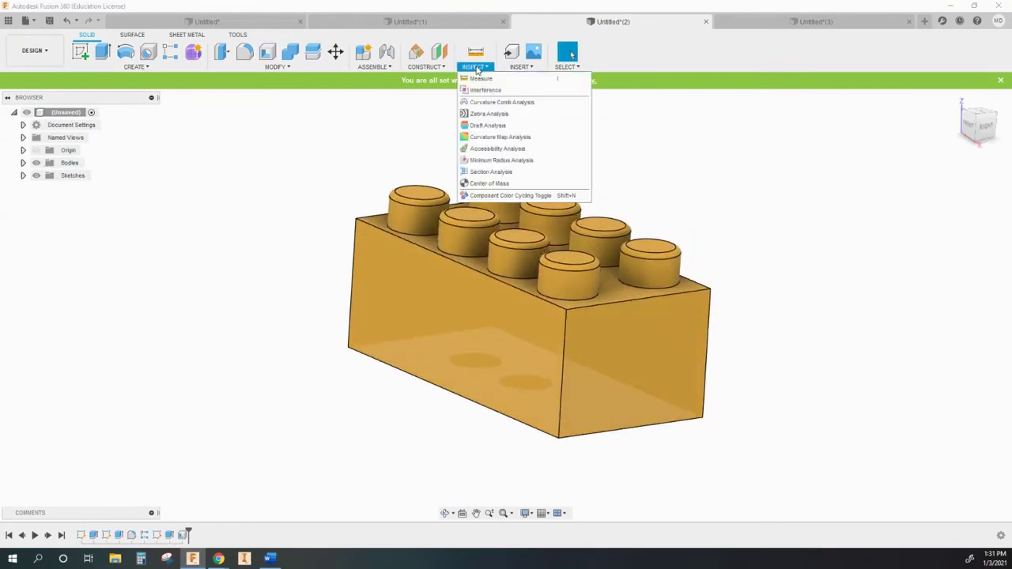
pyautogui.click(497, 173)
pyautogui.click(446, 283)
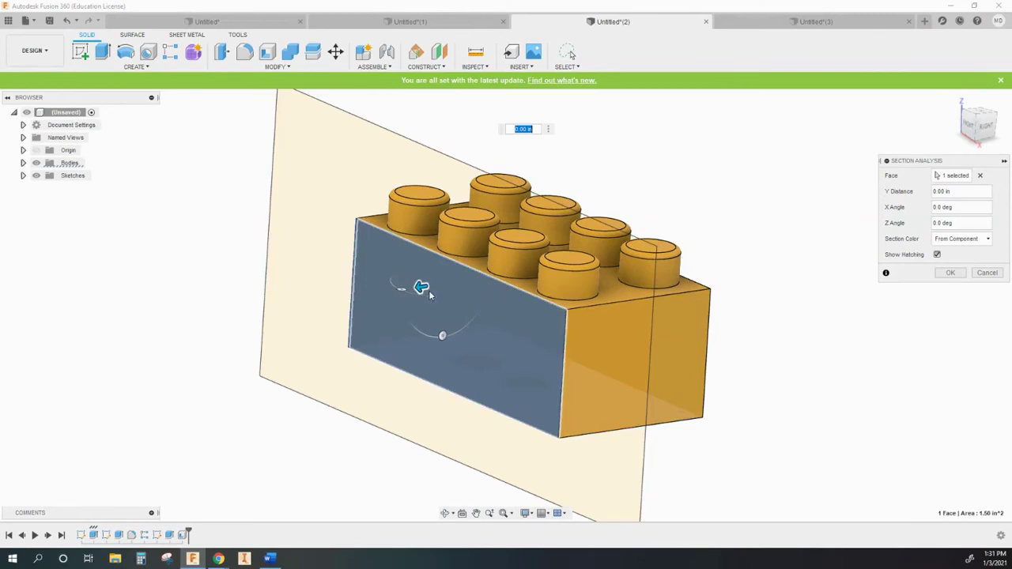
pyautogui.moveTo(420, 287)
pyautogui.mouseDown()
pyautogui.moveTo(388, 316)
pyautogui.moveTo(430, 298)
pyautogui.moveTo(421, 308)
pyautogui.moveTo(413, 303)
pyautogui.moveTo(474, 267)
pyautogui.mouseUp()
pyautogui.click(986, 272)
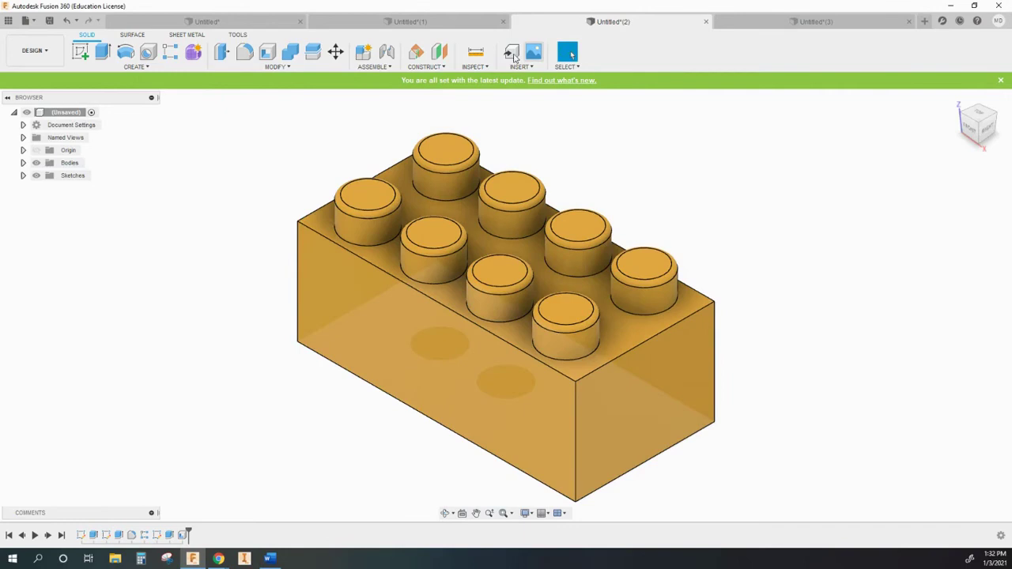
# Switch to the red brick design and examine the tubes on its underside
pyautogui.click(410, 21)
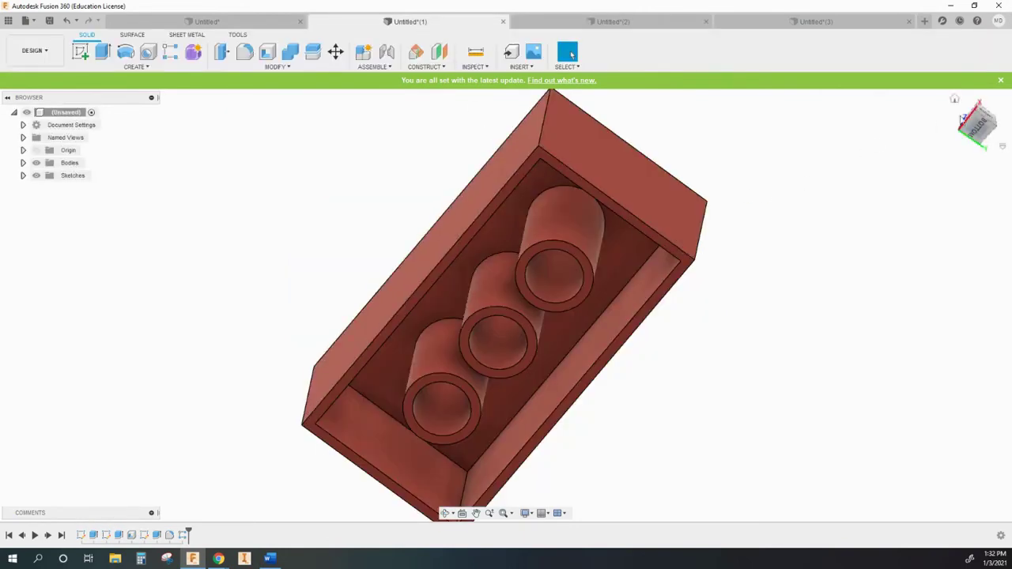
pyautogui.moveTo(978, 109)
pyautogui.mouseDown()
pyautogui.moveTo(970, 186)
pyautogui.moveTo(973, 111)
pyautogui.mouseUp()
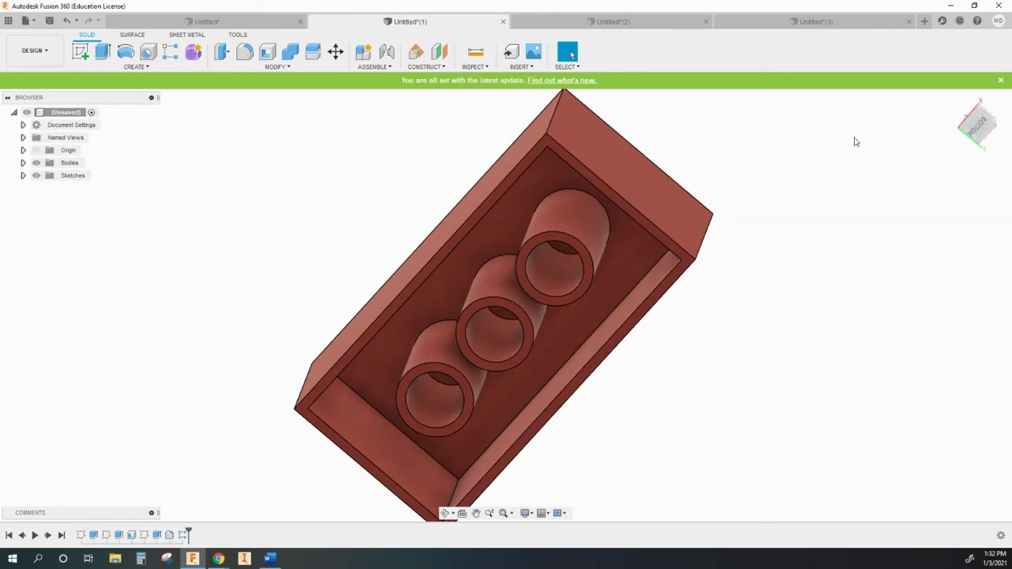
pyautogui.click(954, 99)
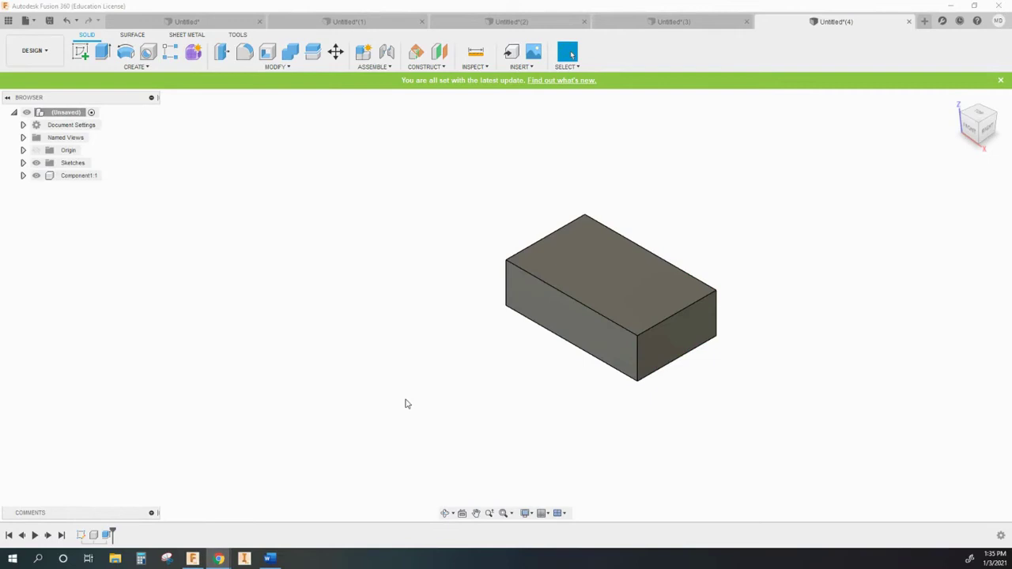
# Extrude the plain block's top face upward 0.90 in as a new body
pyautogui.scroll(-3, 383, 407)
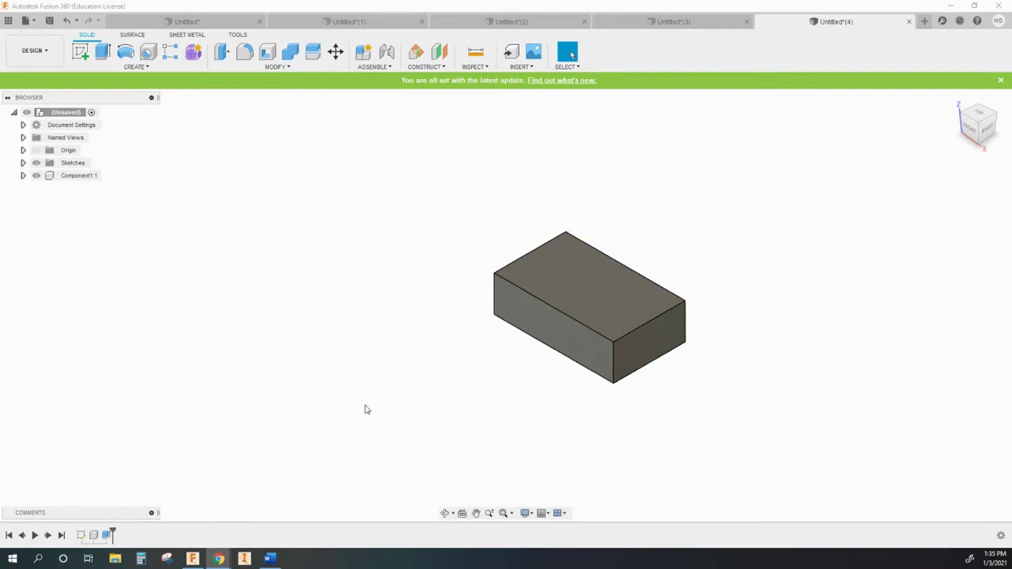
pyautogui.scroll(3, 587, 394)
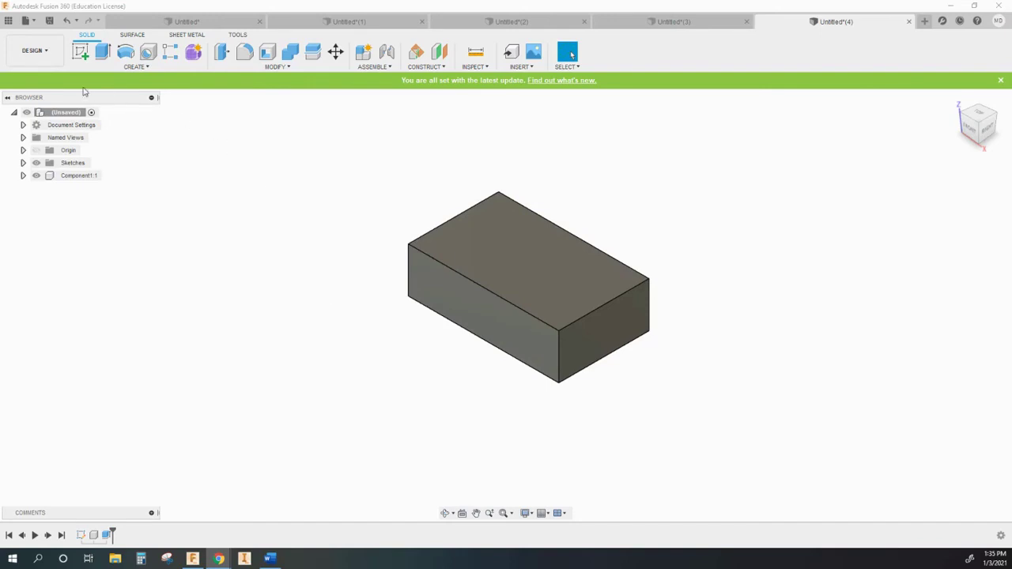
pyautogui.click(103, 52)
pyautogui.click(563, 248)
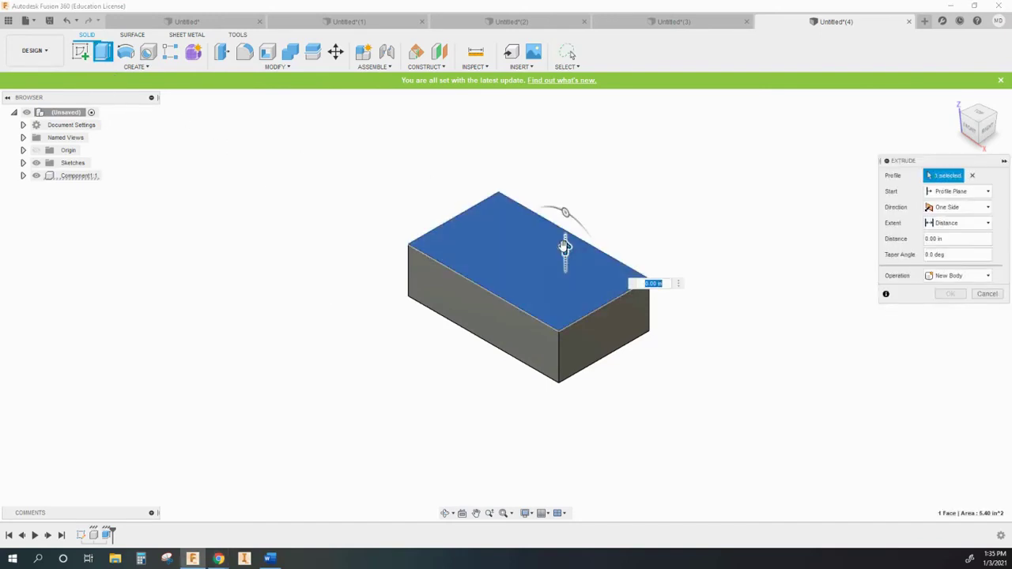
pyautogui.moveTo(564, 247); pyautogui.dragTo(564, 196)
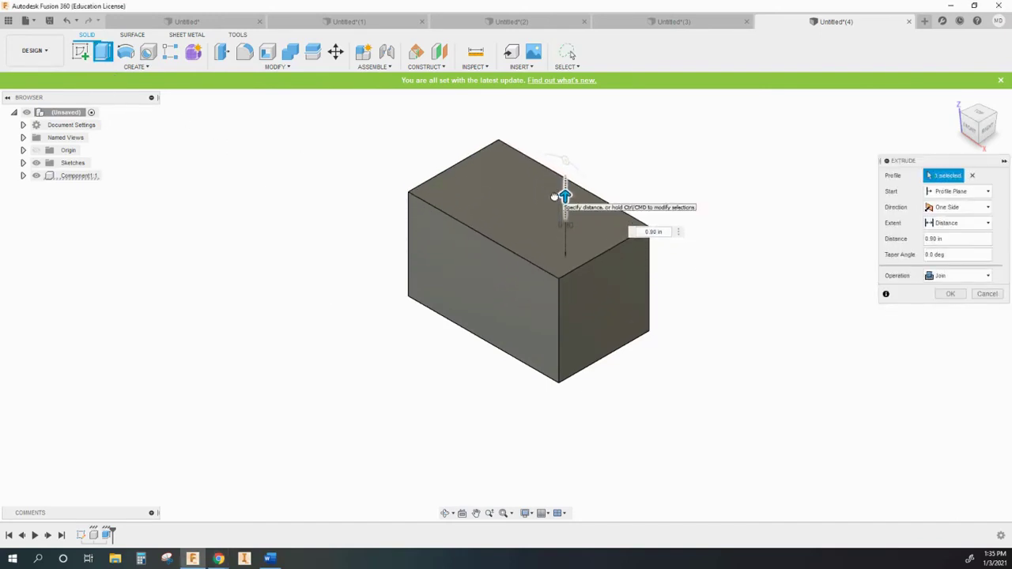
pyautogui.click(954, 276)
pyautogui.click(960, 318)
pyautogui.click(955, 295)
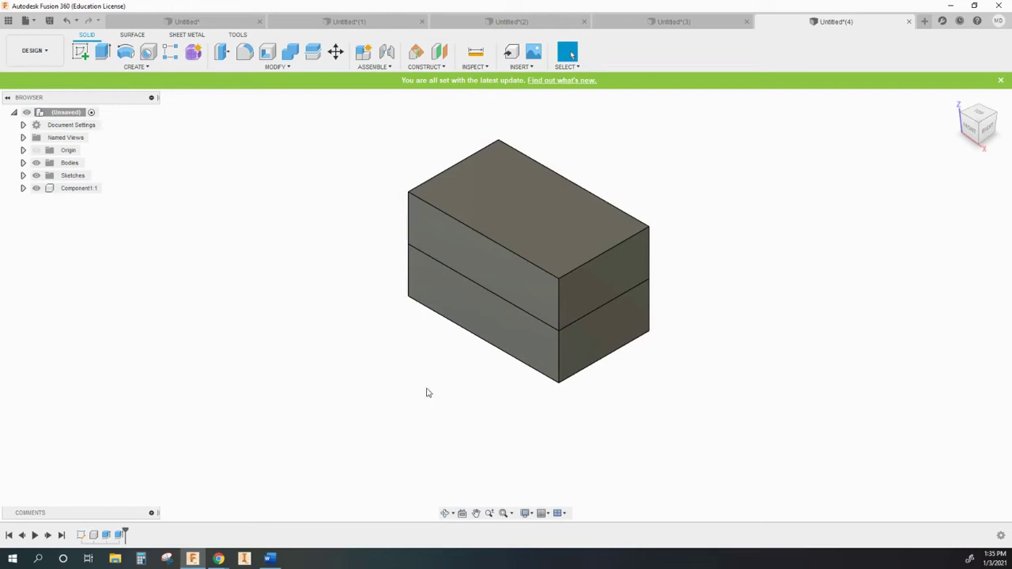
# Shell the upper body by removing its top face with a 0.10 in inside thickness
pyautogui.click(267, 51)
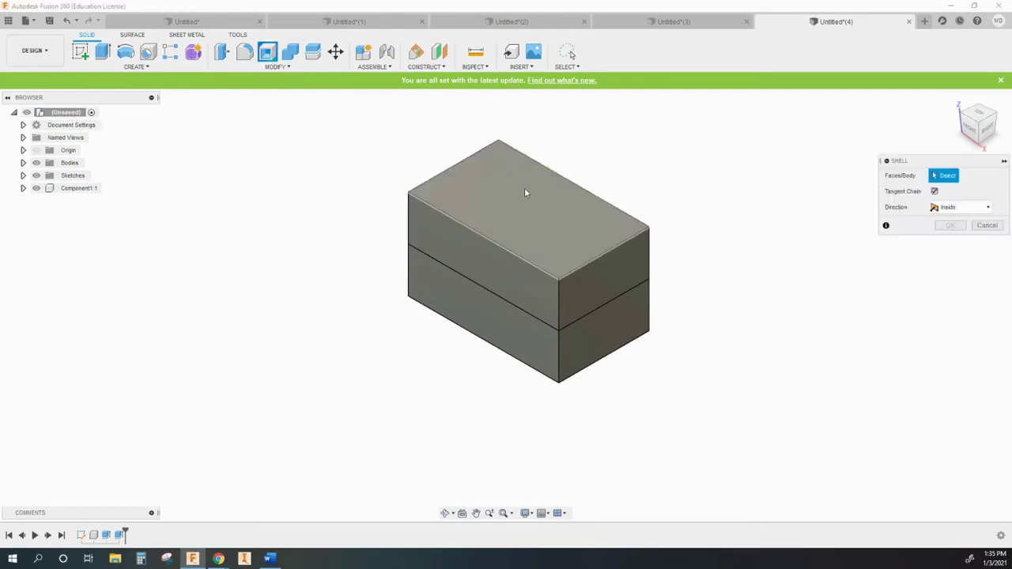
pyautogui.click(517, 209)
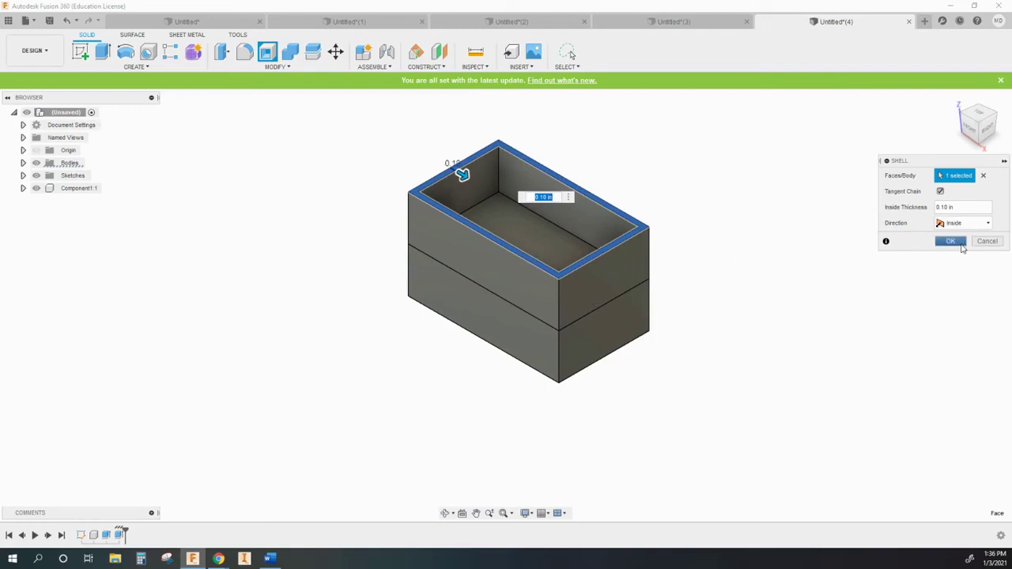
pyautogui.click(950, 241)
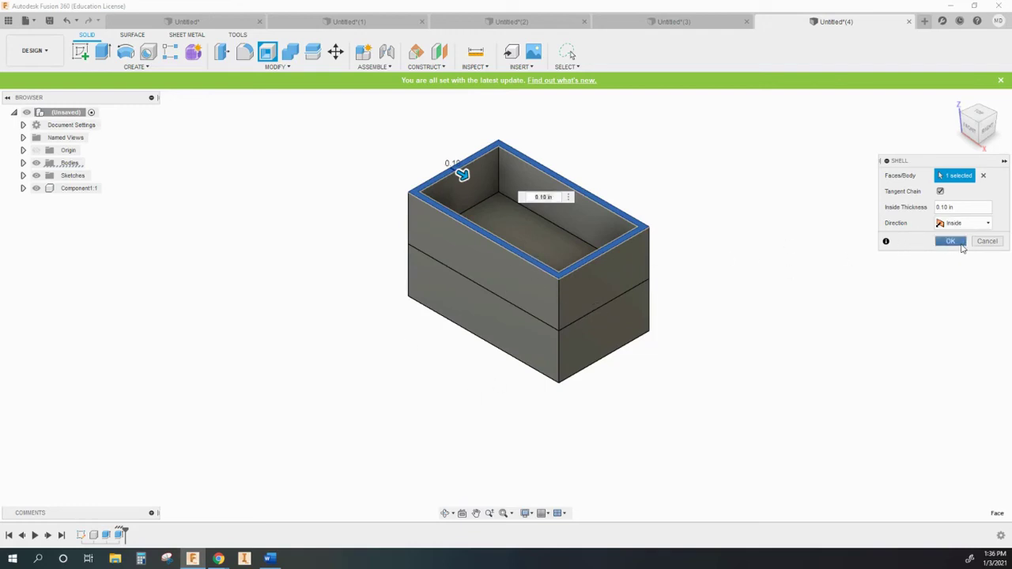
# Combine the shelled upper body with the solid lower block using Join, and inspect the resulting box
pyautogui.click(290, 51)
pyautogui.click(452, 244)
pyautogui.click(459, 282)
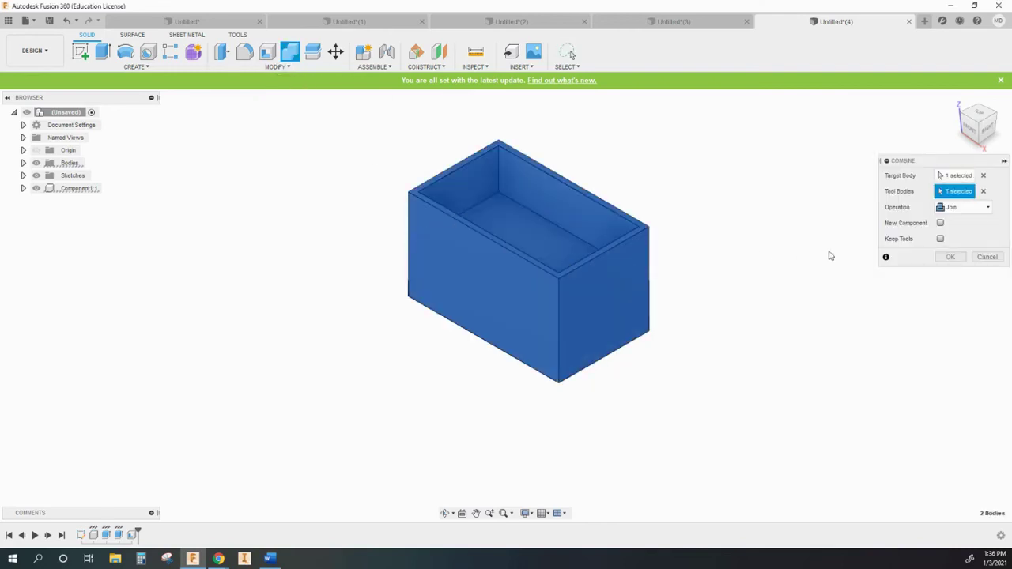
pyautogui.click(946, 257)
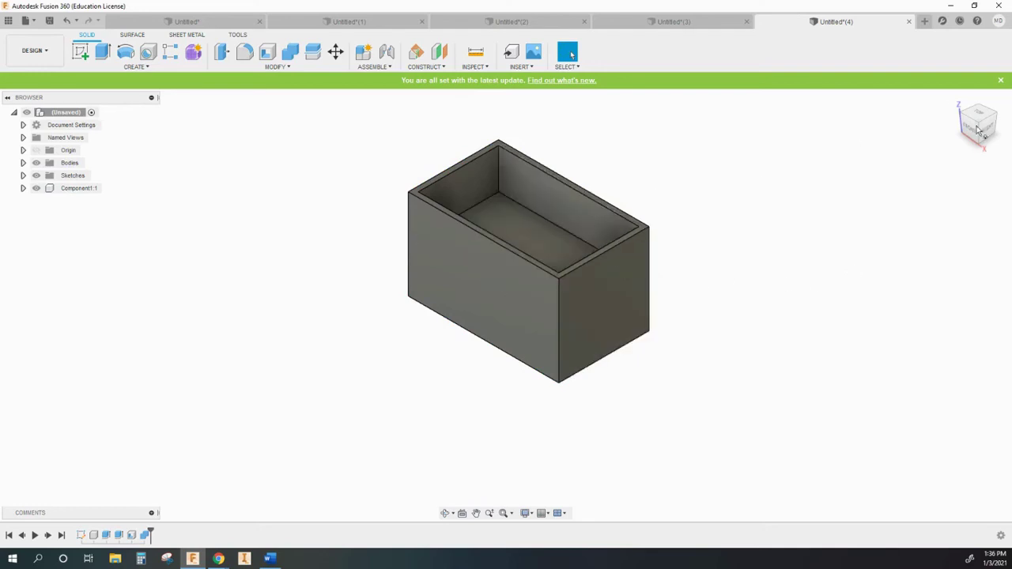
pyautogui.moveTo(979, 129)
pyautogui.mouseDown()
pyautogui.moveTo(961, 82)
pyautogui.moveTo(956, 147)
pyautogui.mouseUp()
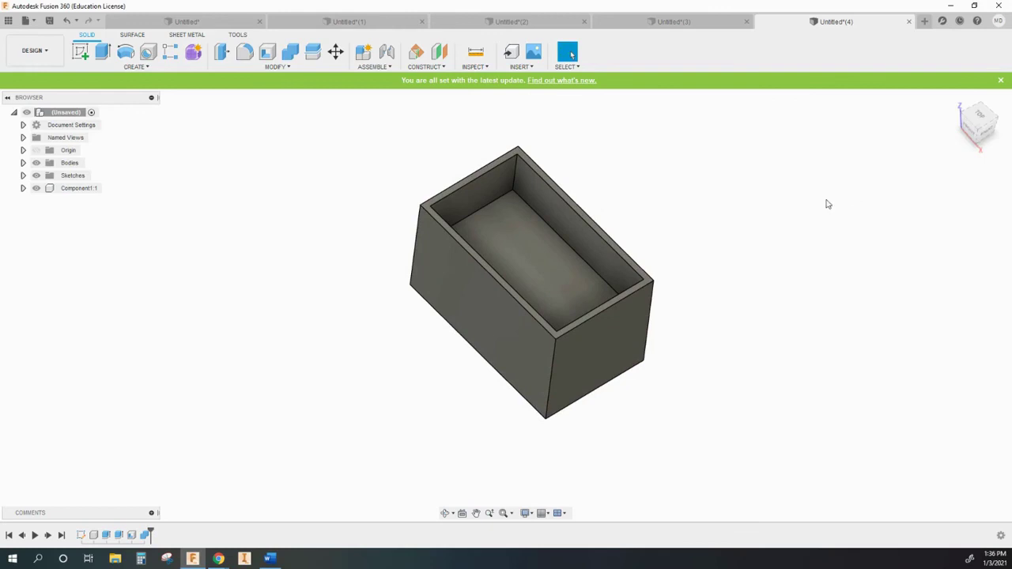
pyautogui.click(988, 137)
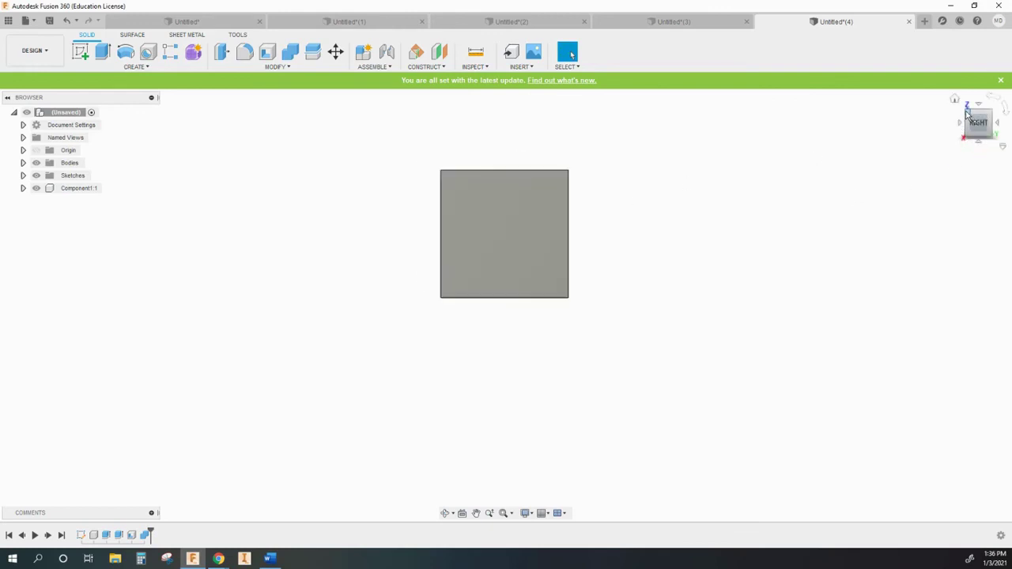
pyautogui.moveTo(969, 116); pyautogui.dragTo(899, 142)
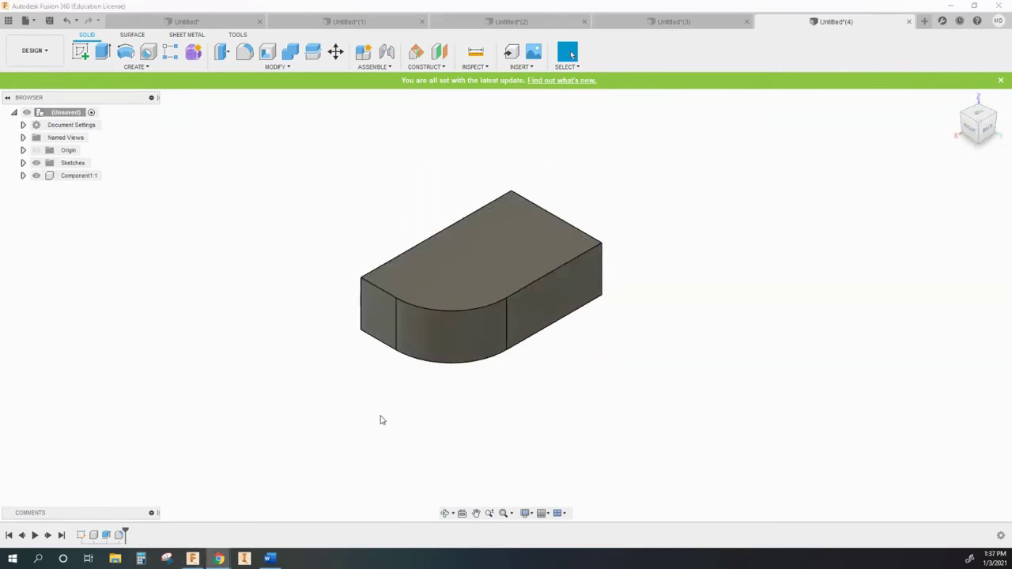
# Try a Shell on the rounded block with Tangent Chain on, removing the curved side's face chain at 0.10 in inside thickness, and cancel it
pyautogui.click(267, 54)
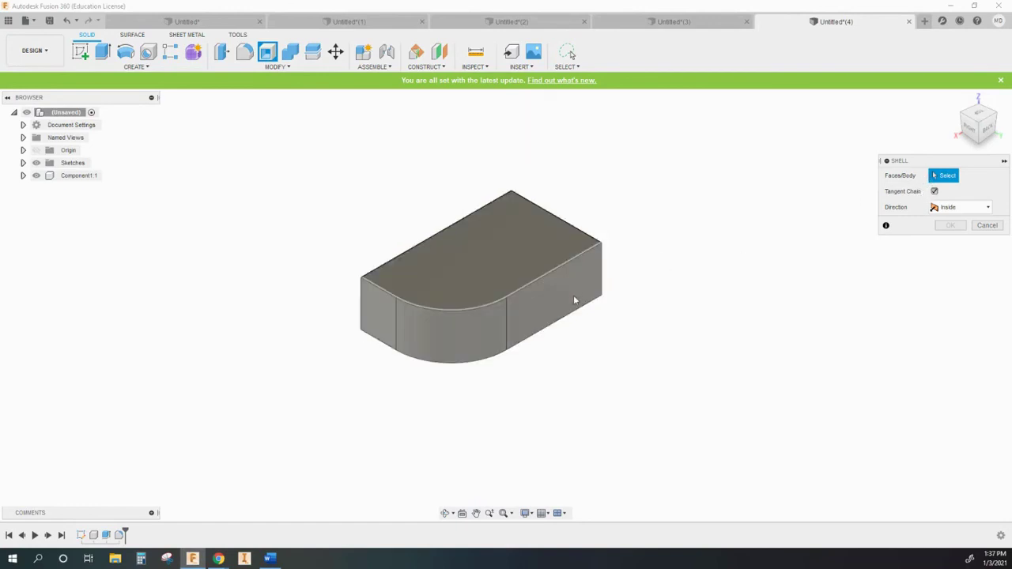
pyautogui.click(450, 340)
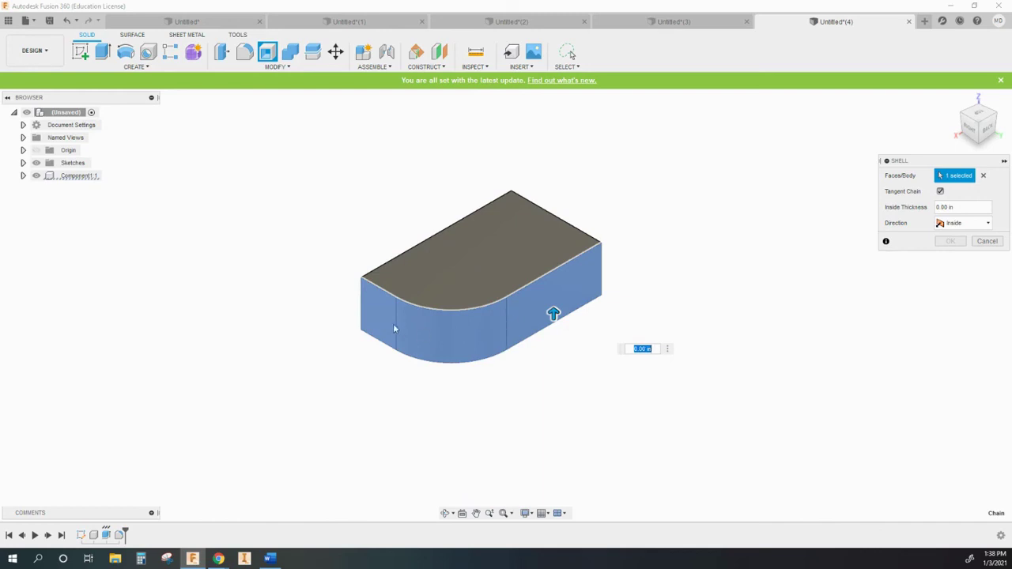
pyautogui.moveTo(552, 314); pyautogui.dragTo(552, 302)
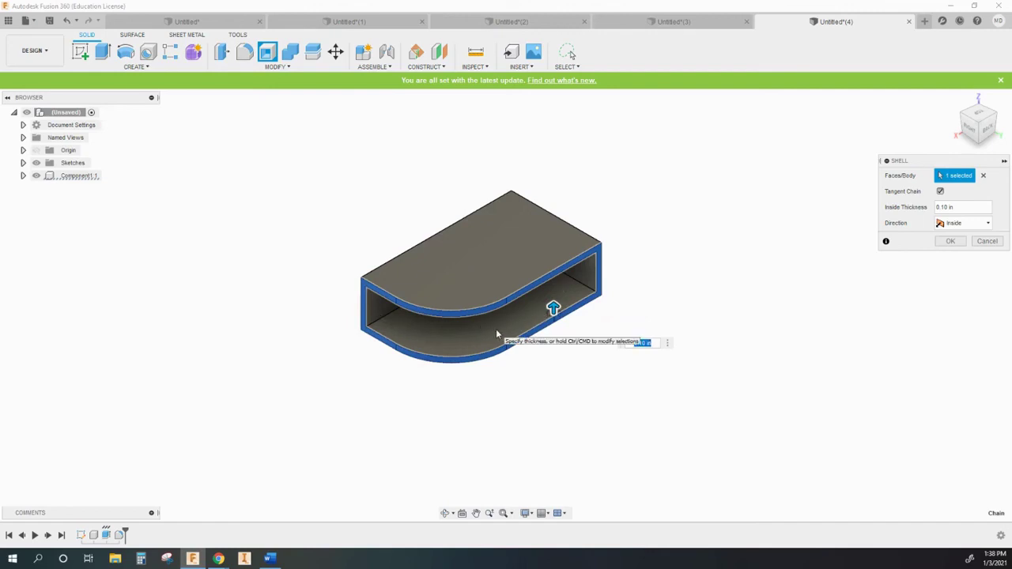
pyautogui.click(987, 241)
# Shell the rounded block with Tangent Chain off, removing only the curved corner face with a 0.10 in inside thickness
pyautogui.click(267, 51)
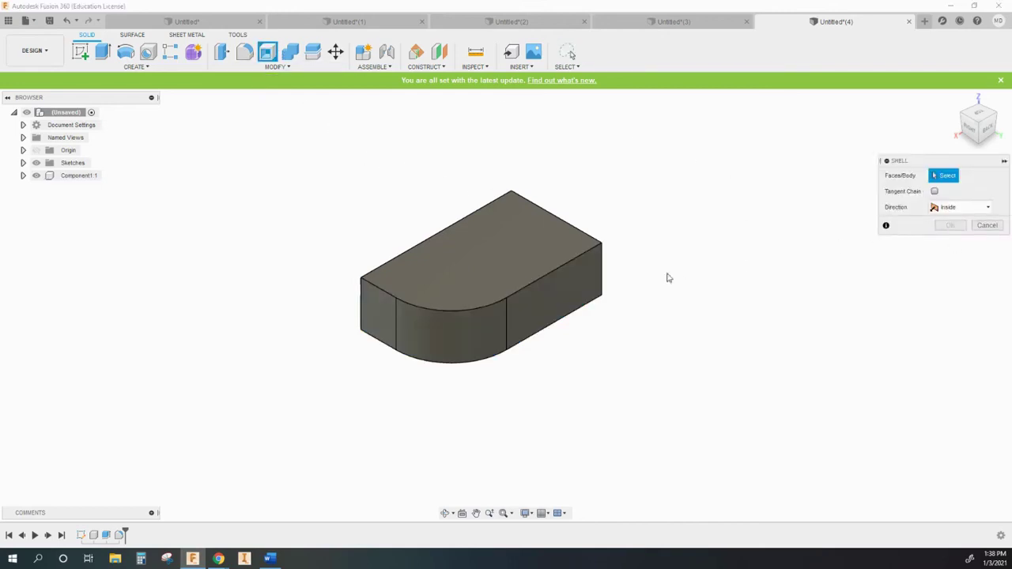
pyautogui.click(425, 338)
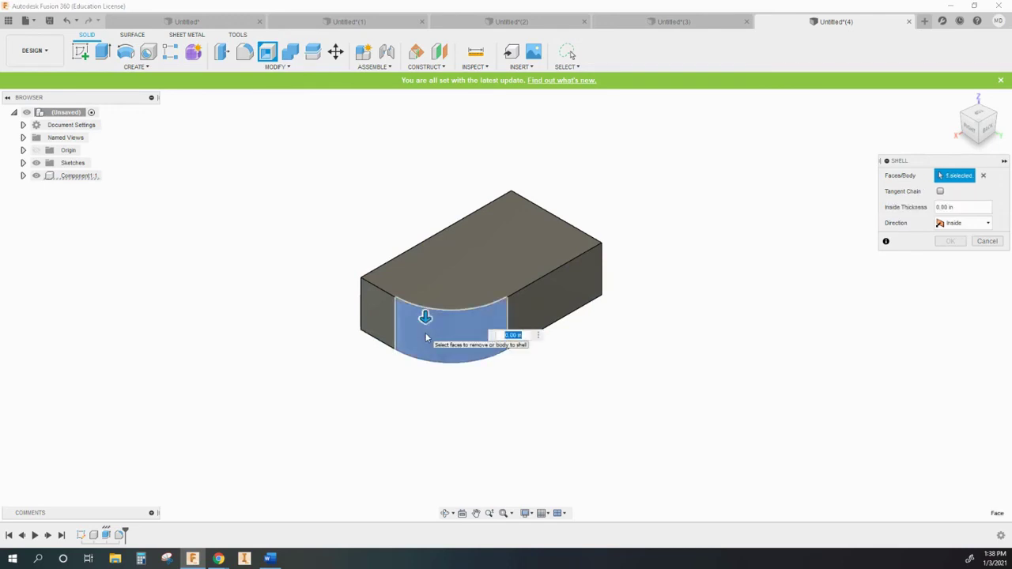
pyautogui.moveTo(426, 317)
pyautogui.mouseDown()
pyautogui.moveTo(423, 304)
pyautogui.moveTo(425, 323)
pyautogui.mouseUp()
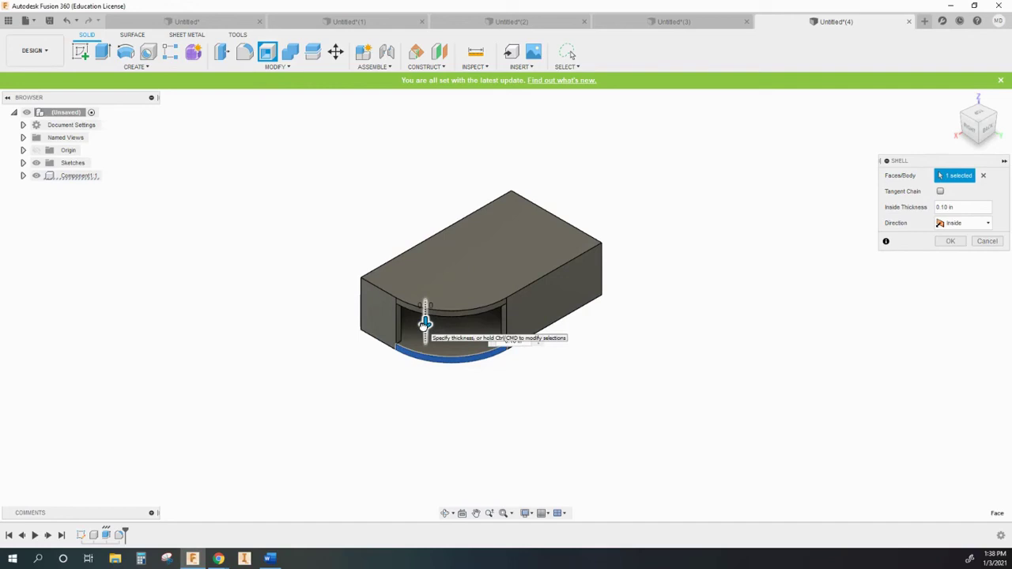
pyautogui.click(951, 242)
pyautogui.click(950, 241)
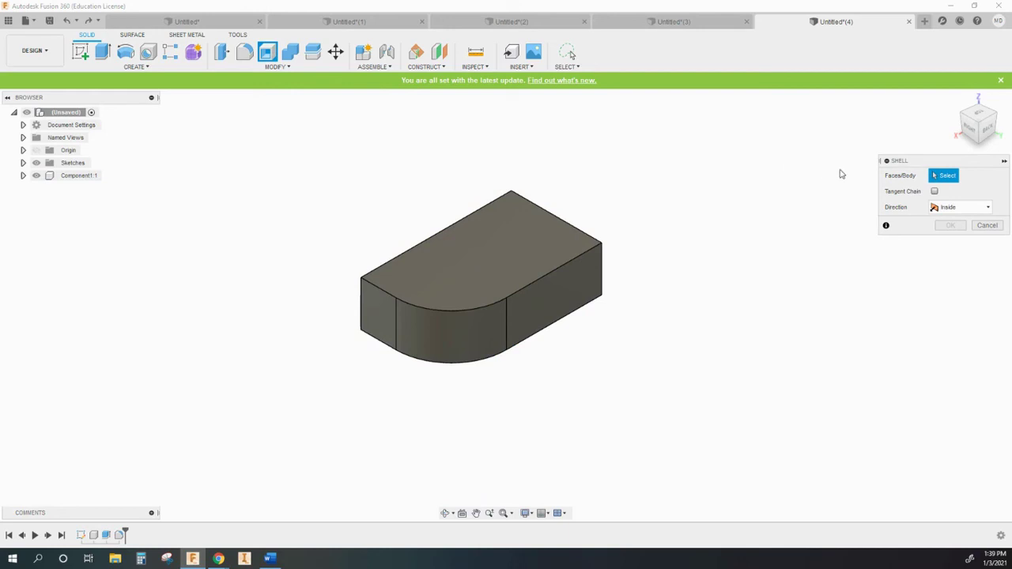
# Preview a Shell removing the rounded block's top face at 0.10 in inside thickness, and change the direction to Outside with 0.10 in thickness
pyautogui.click(538, 243)
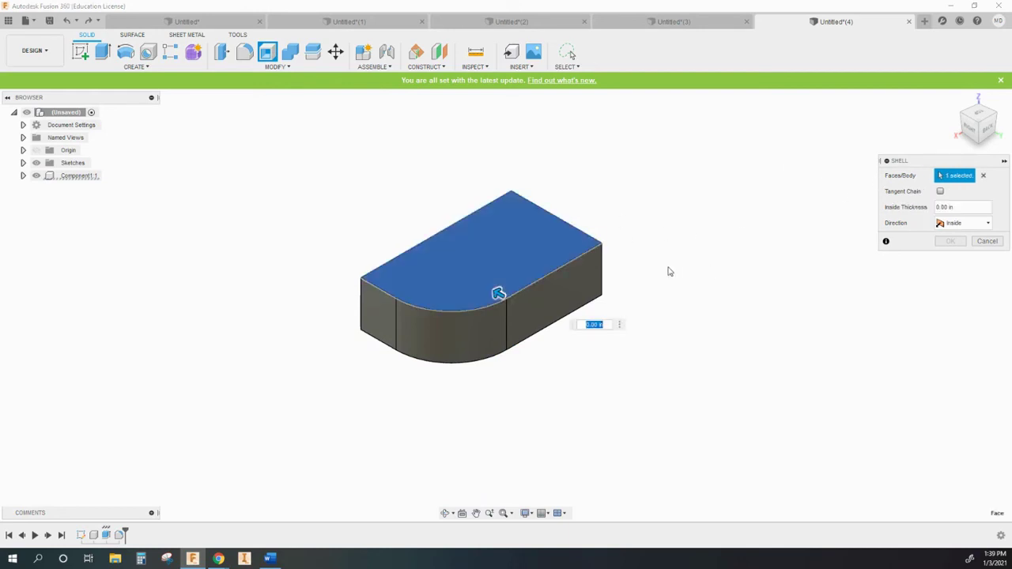
pyautogui.moveTo(498, 293)
pyautogui.mouseDown()
pyautogui.moveTo(485, 287)
pyautogui.moveTo(492, 291)
pyautogui.mouseUp()
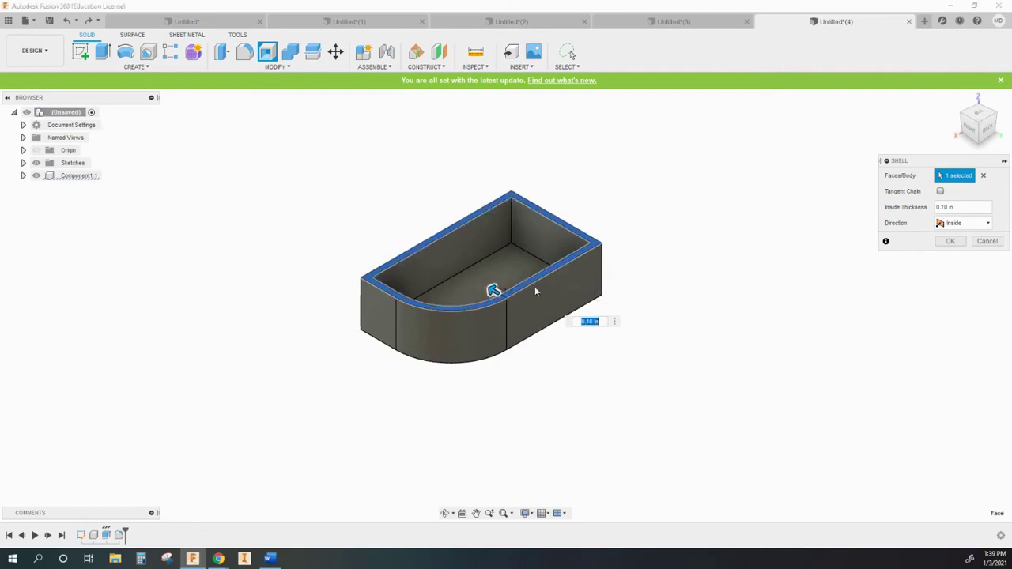
pyautogui.click(965, 222)
pyautogui.click(956, 246)
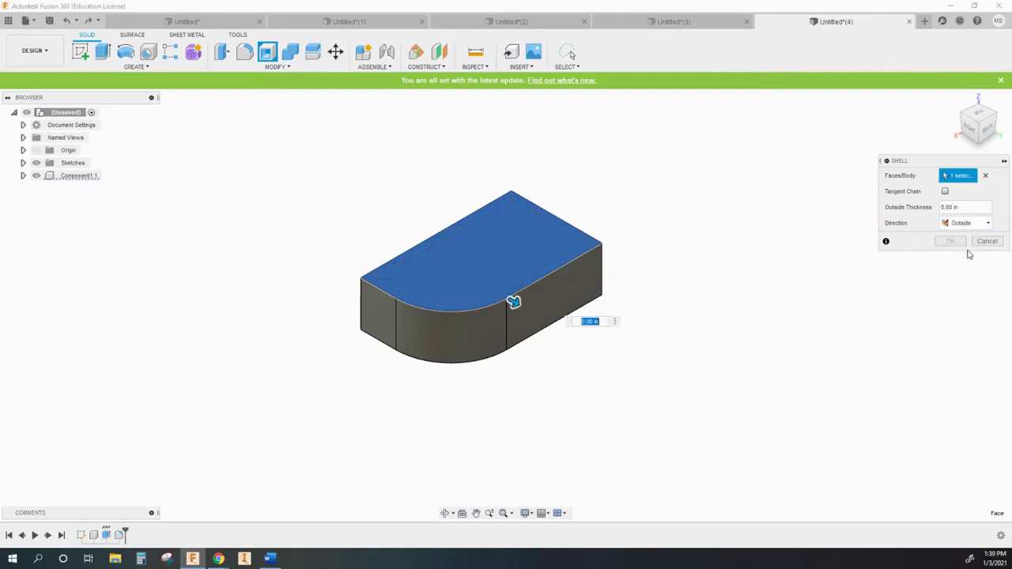
pyautogui.moveTo(515, 300)
pyautogui.mouseDown()
pyautogui.moveTo(534, 315)
pyautogui.moveTo(518, 305)
pyautogui.mouseUp()
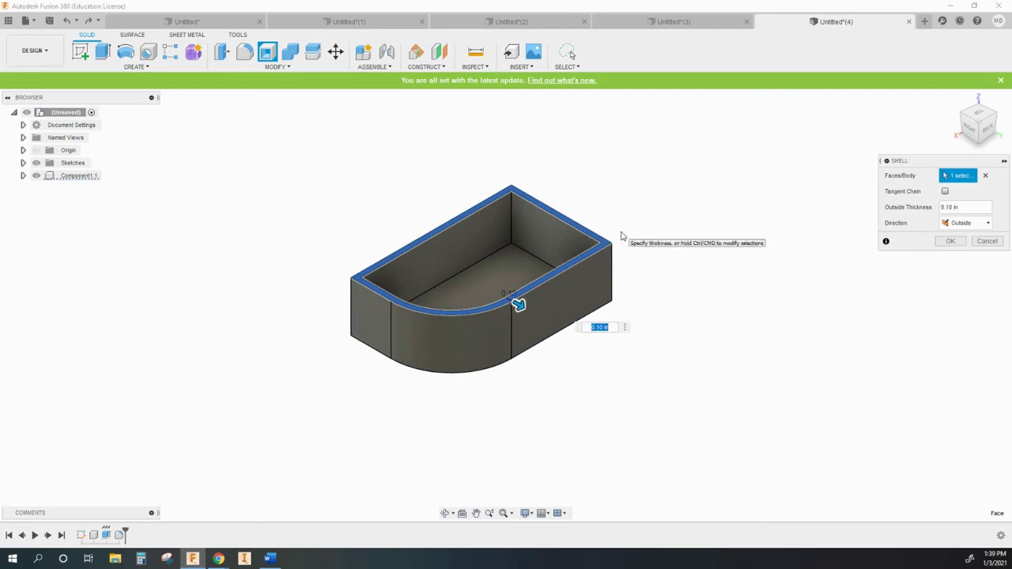